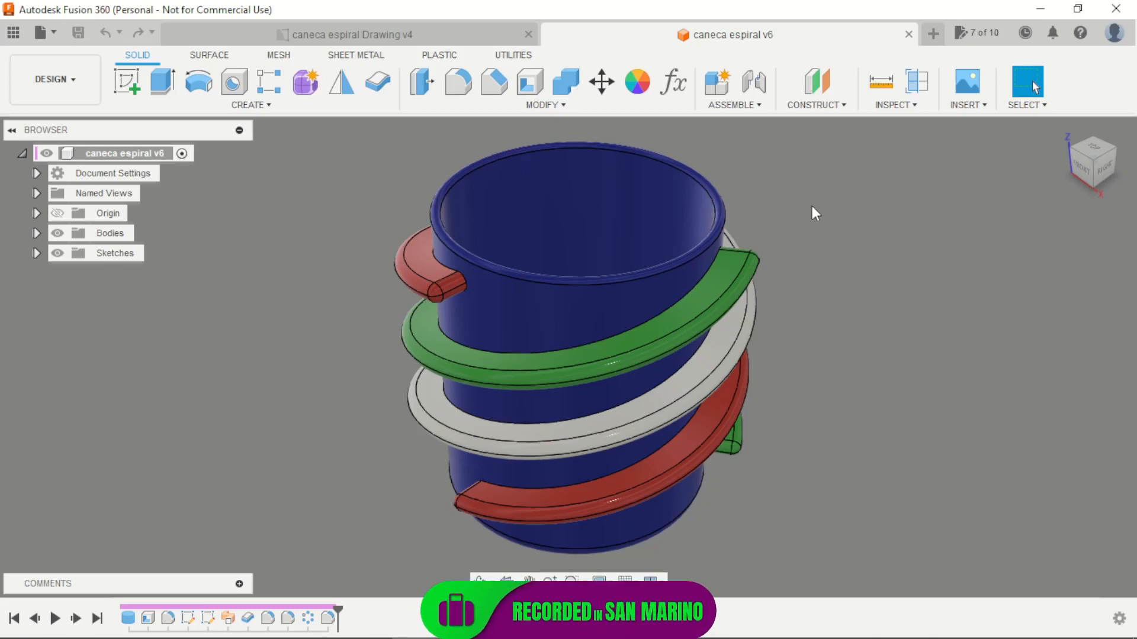
Examine the finished spiral mug model from different angles and open its technical drawing
{"action": "middle_click_drag", "start_coordinate": [854, 418], "coordinate": [779, 400], "text": "shift"}
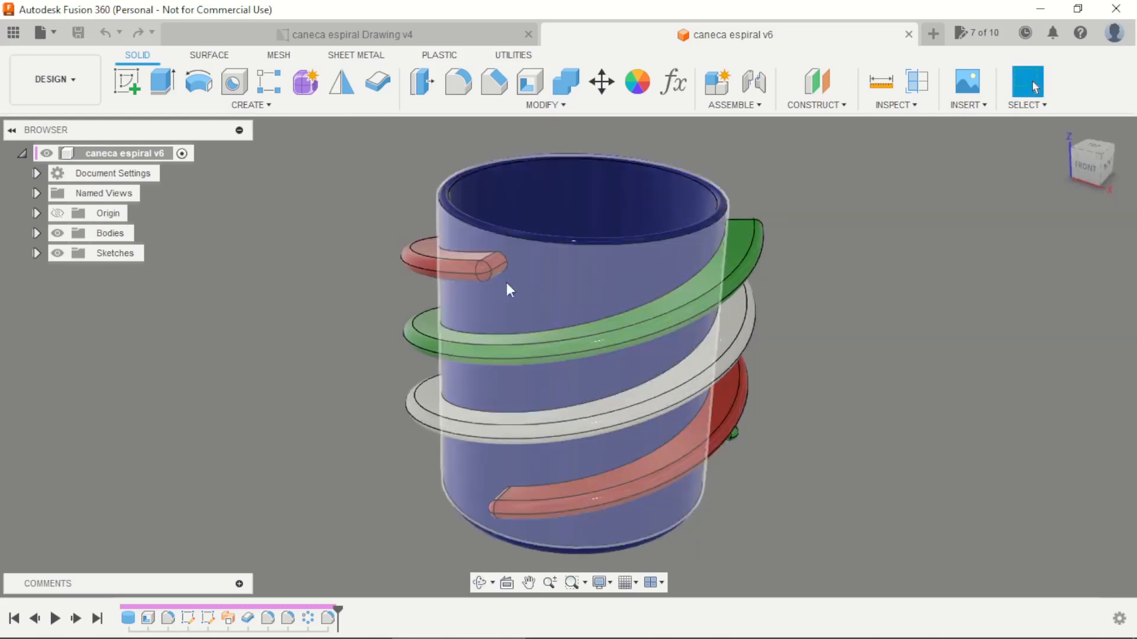
{"action": "middle_click_drag", "start_coordinate": [804, 349], "coordinate": [808, 354], "text": "shift"}
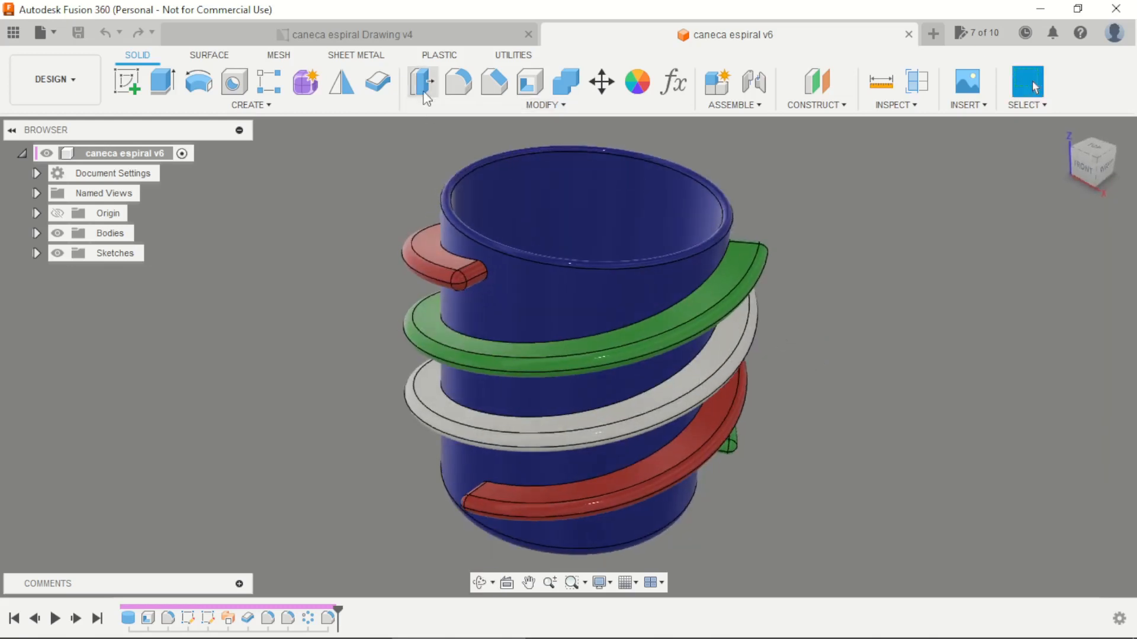
{"action": "left_click", "coordinate": [402, 31]}
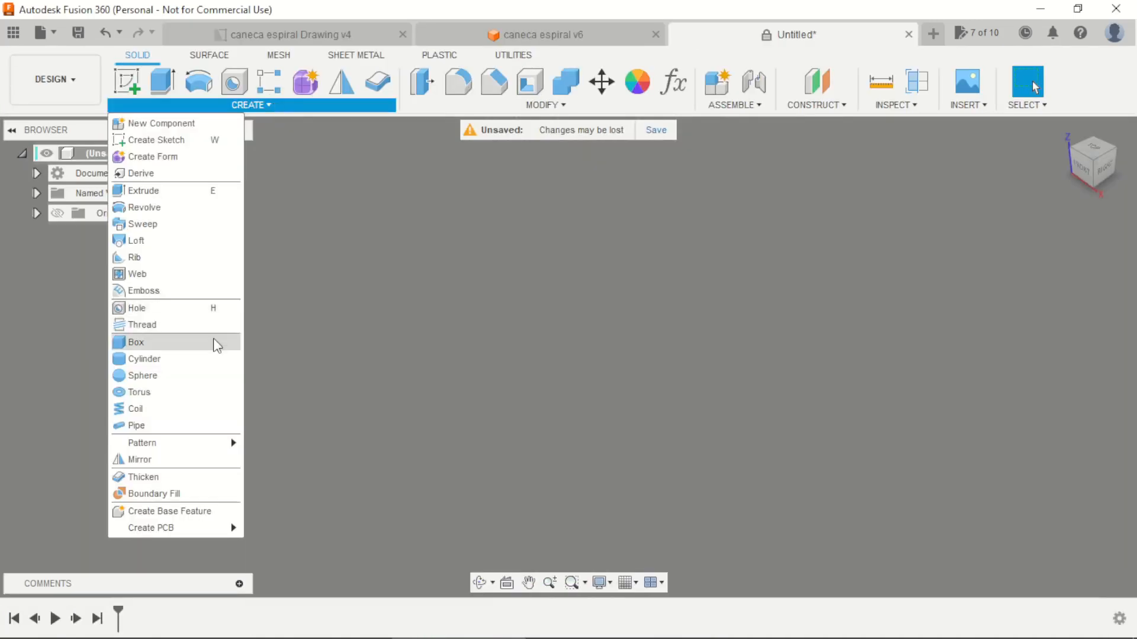
Create a solid cylinder 150 mm in diameter and 180 mm high on the horizontal origin plane, centred on the origin
{"action": "left_click", "coordinate": [144, 358]}
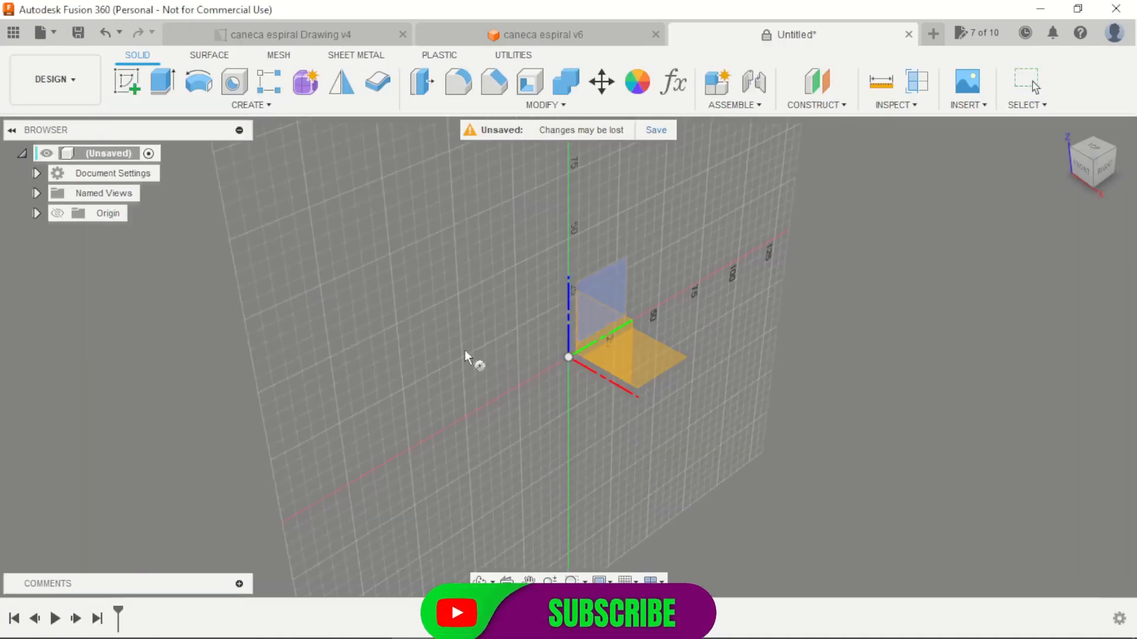
{"action": "left_click", "coordinate": [668, 382]}
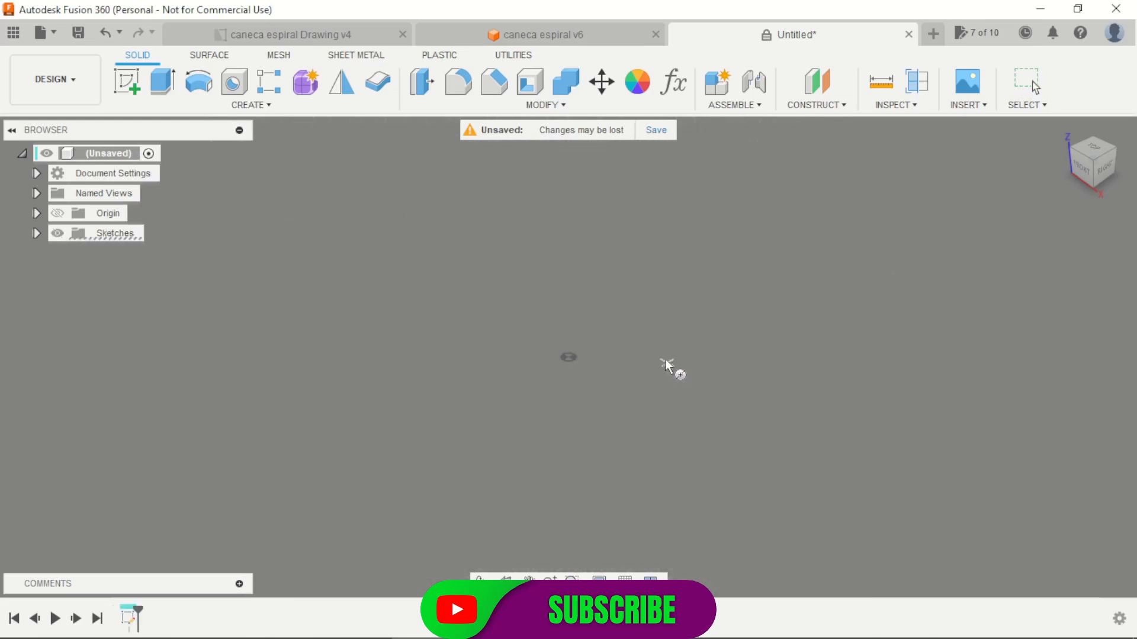
{"action": "left_click", "coordinate": [572, 361]}
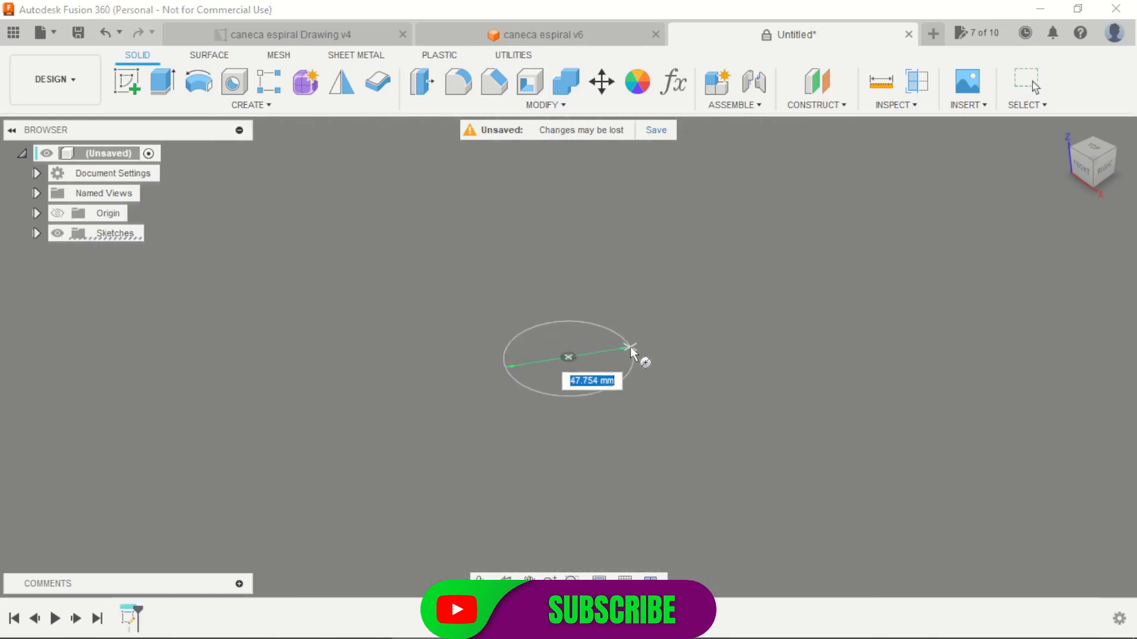
{"action": "type", "text": "15"}
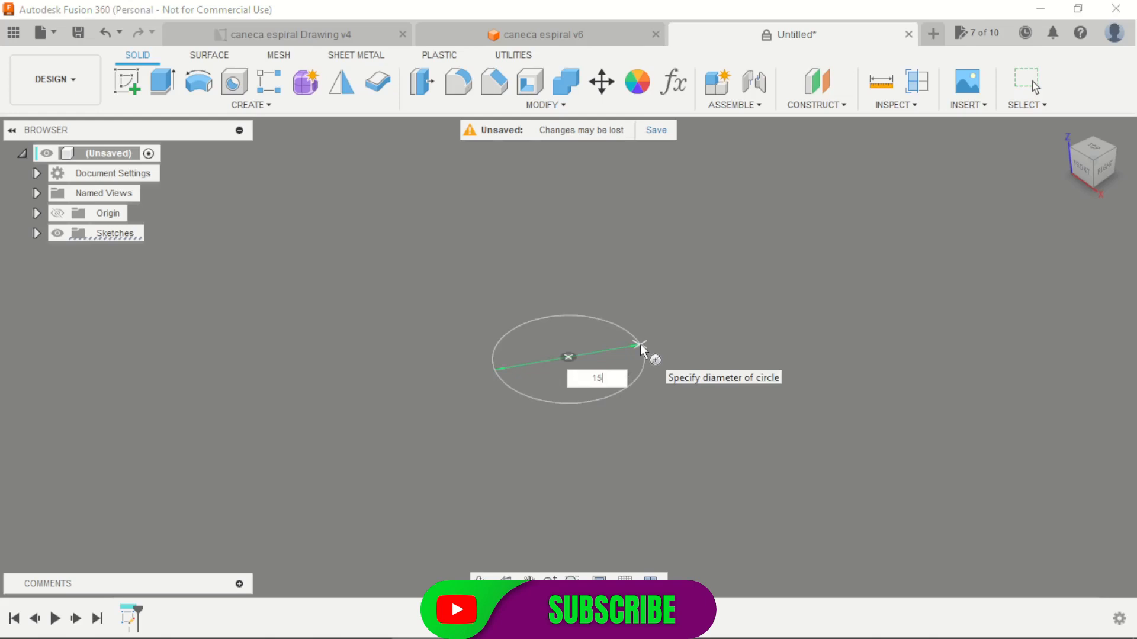
{"action": "type", "text": "0"}
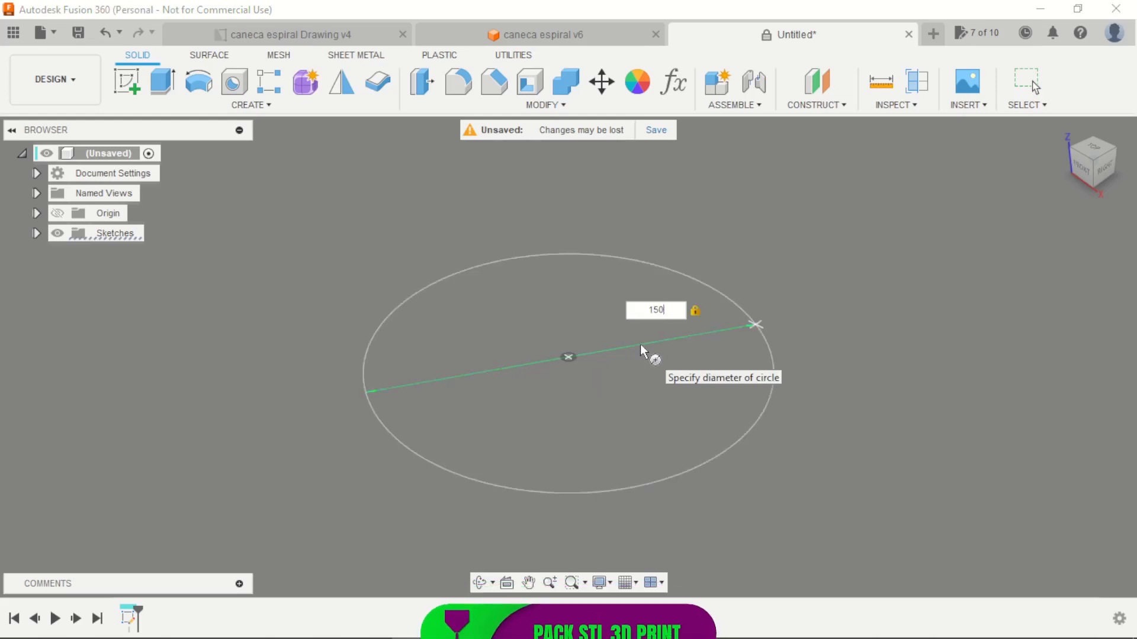
{"action": "key", "text": "Return"}
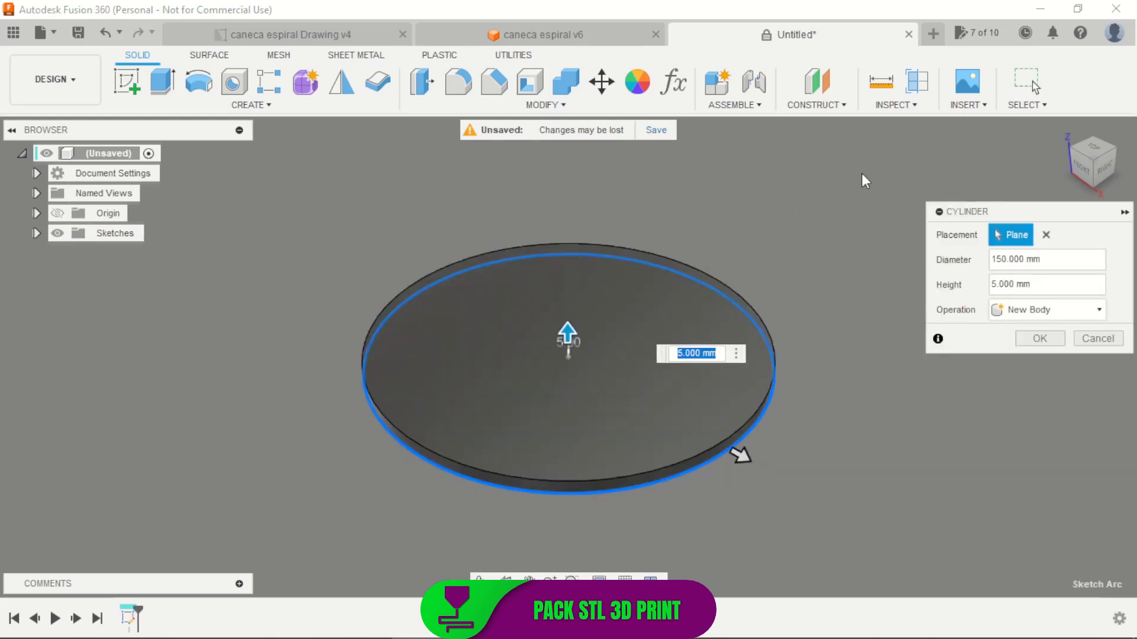
{"action": "type", "text": "180"}
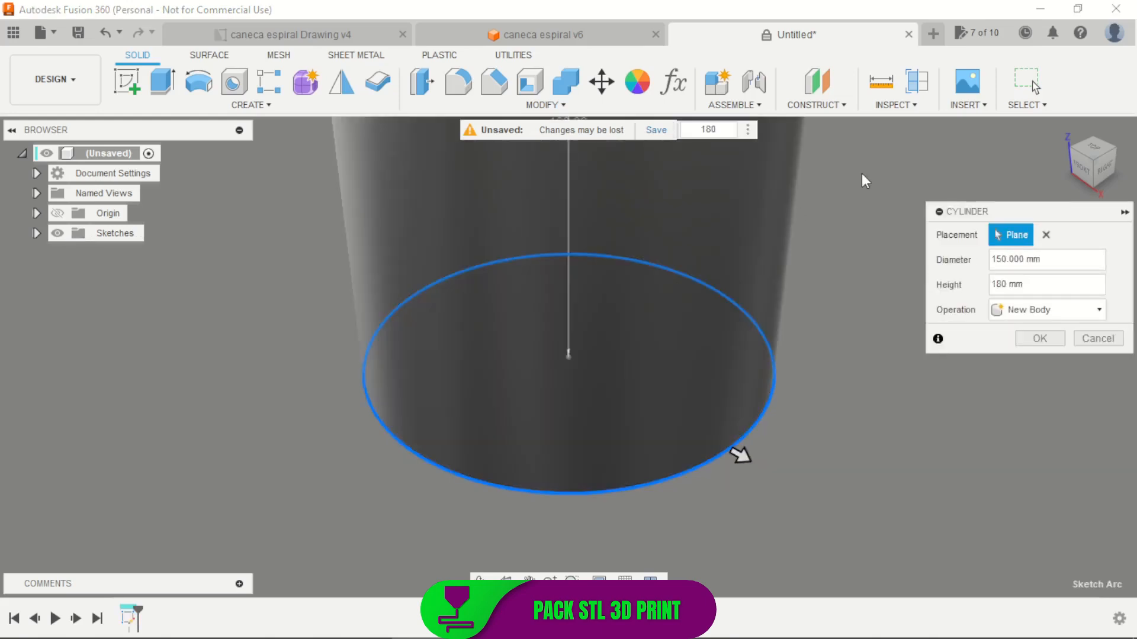
{"action": "key", "text": "Return"}
Shell the cylinder with a 5 mm inside thickness, removing its top face
{"action": "scroll", "coordinate": [812, 282], "scroll_direction": "down", "scroll_amount": 5}
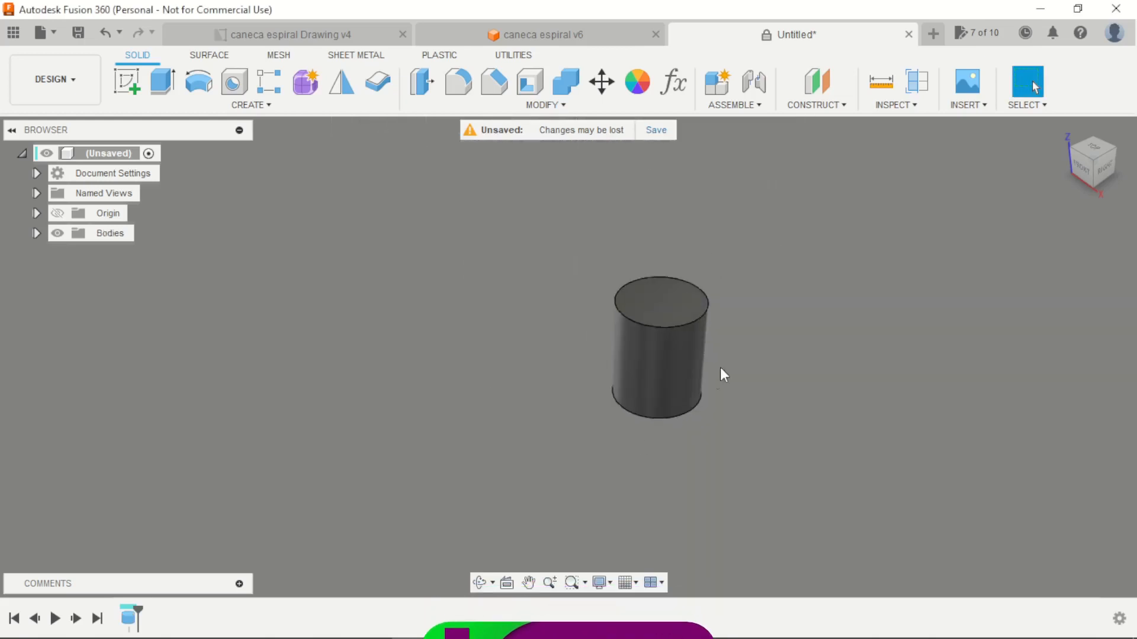
{"action": "scroll", "coordinate": [716, 264], "scroll_direction": "up", "scroll_amount": 5}
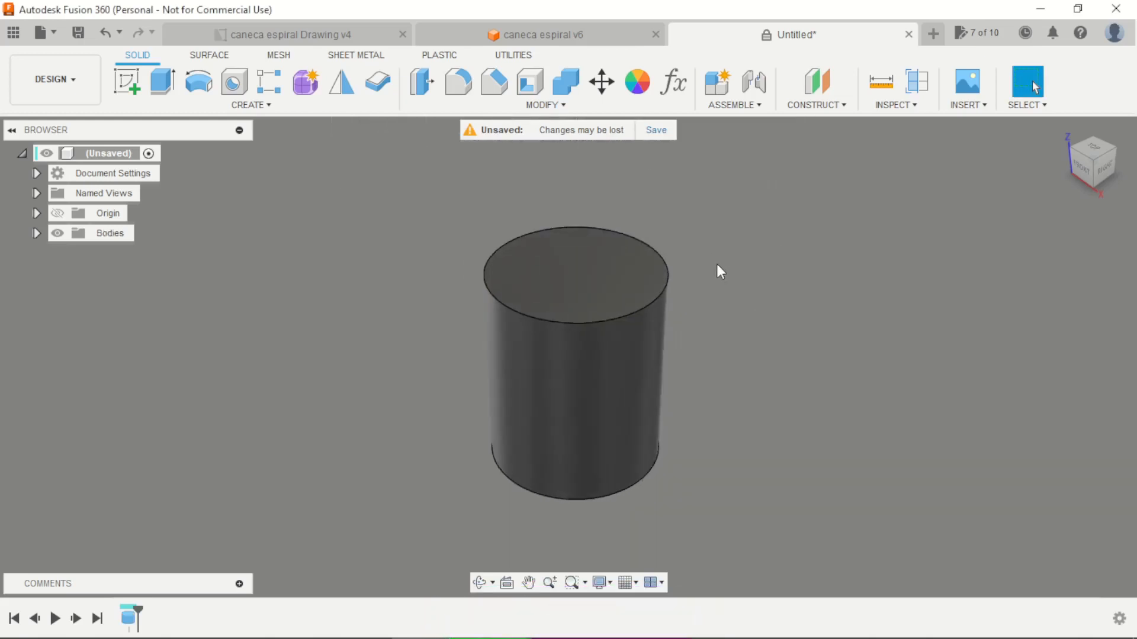
{"action": "left_click", "coordinate": [537, 86]}
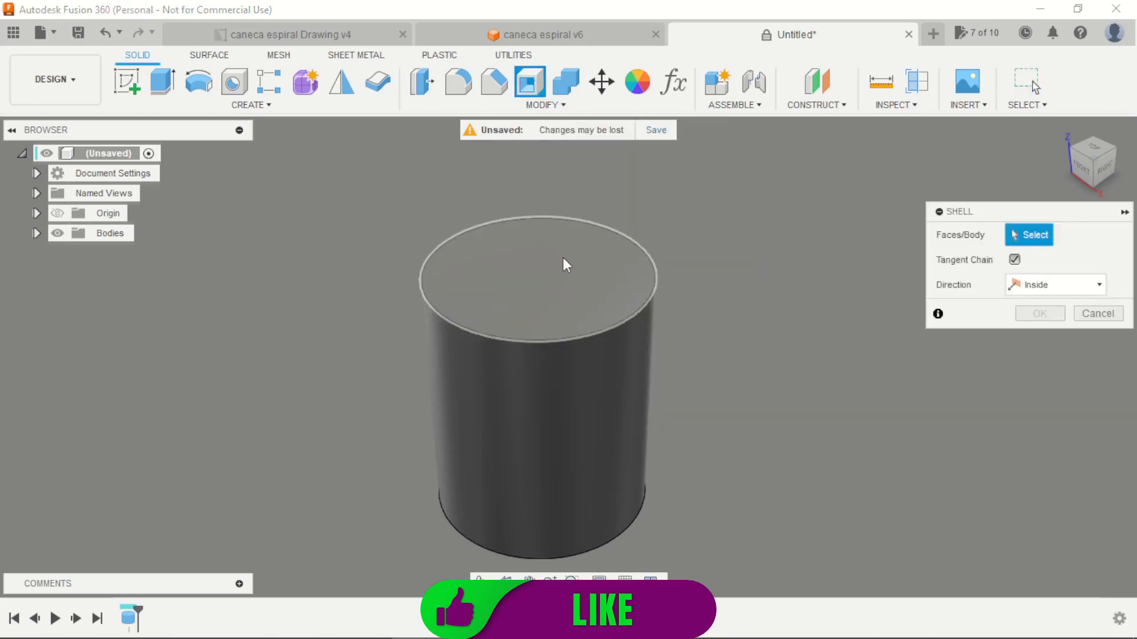
{"action": "left_click", "coordinate": [568, 275]}
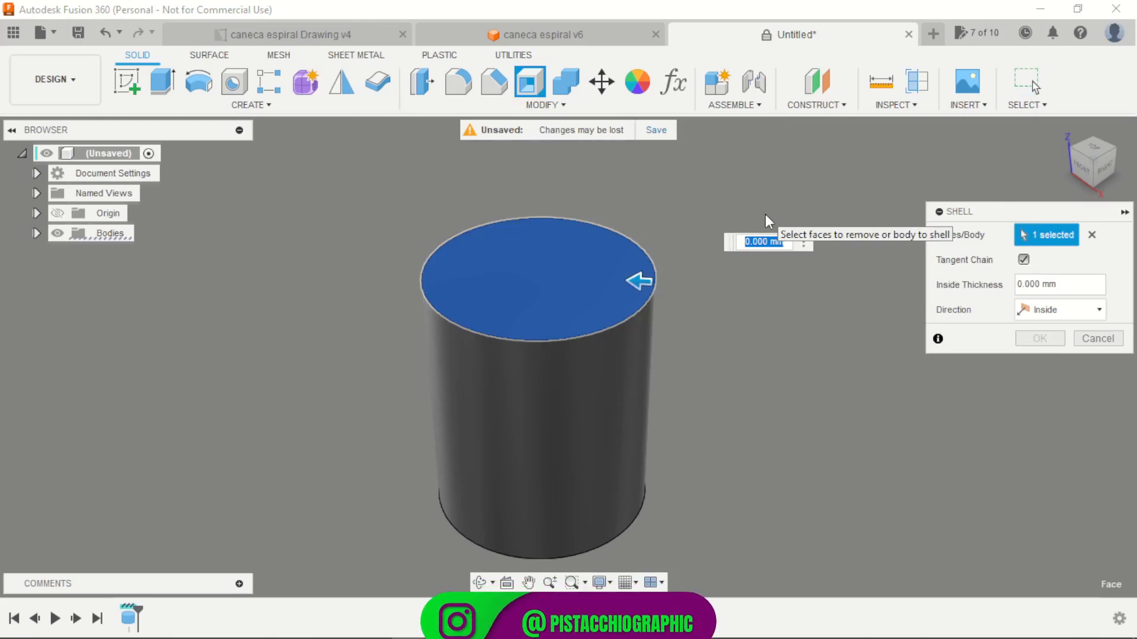
{"action": "type", "text": "5"}
{"action": "key", "text": "Return"}
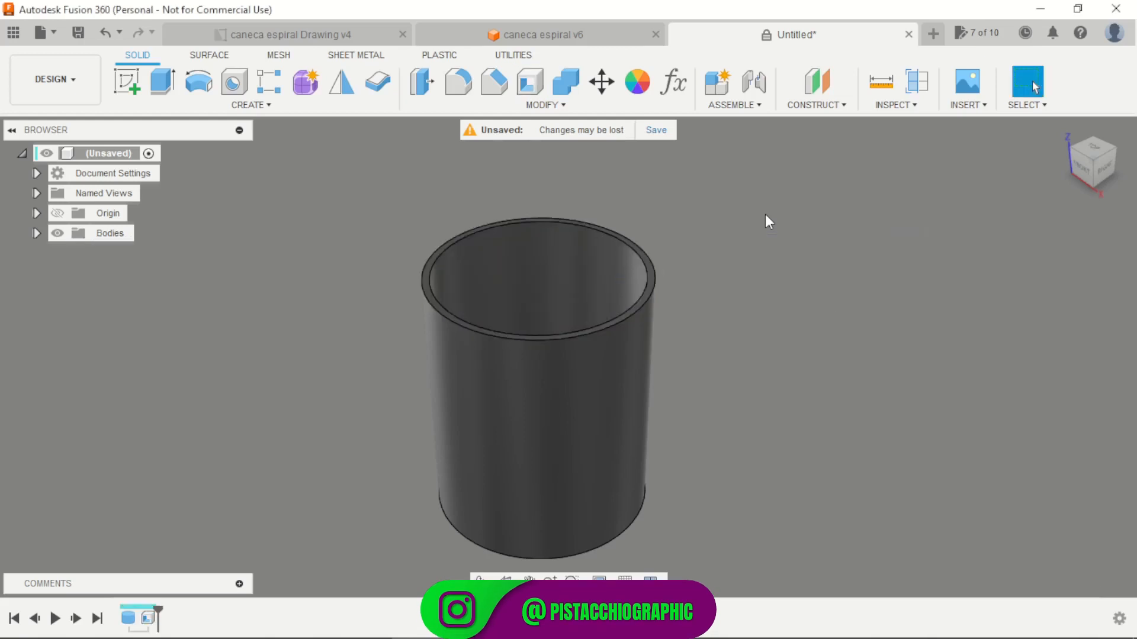
Check the spiral profile's dimensions in the mug drawing's front view, then return to the unsaved design
{"action": "middle_click_drag", "start_coordinate": [731, 432], "coordinate": [736, 478], "text": "shift"}
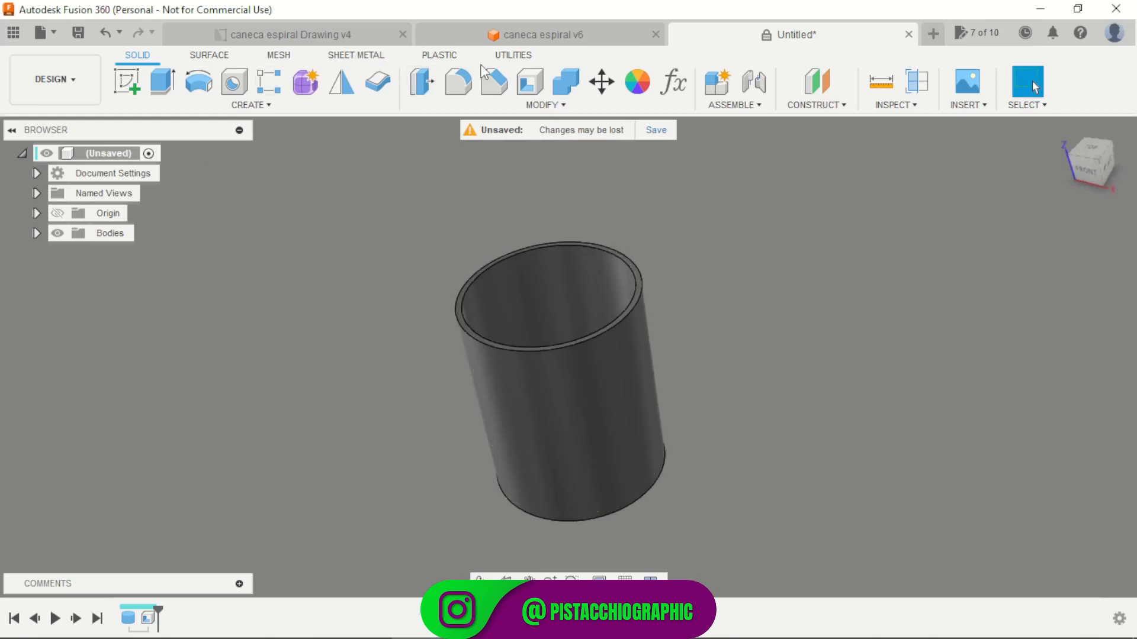
{"action": "left_click", "coordinate": [351, 38]}
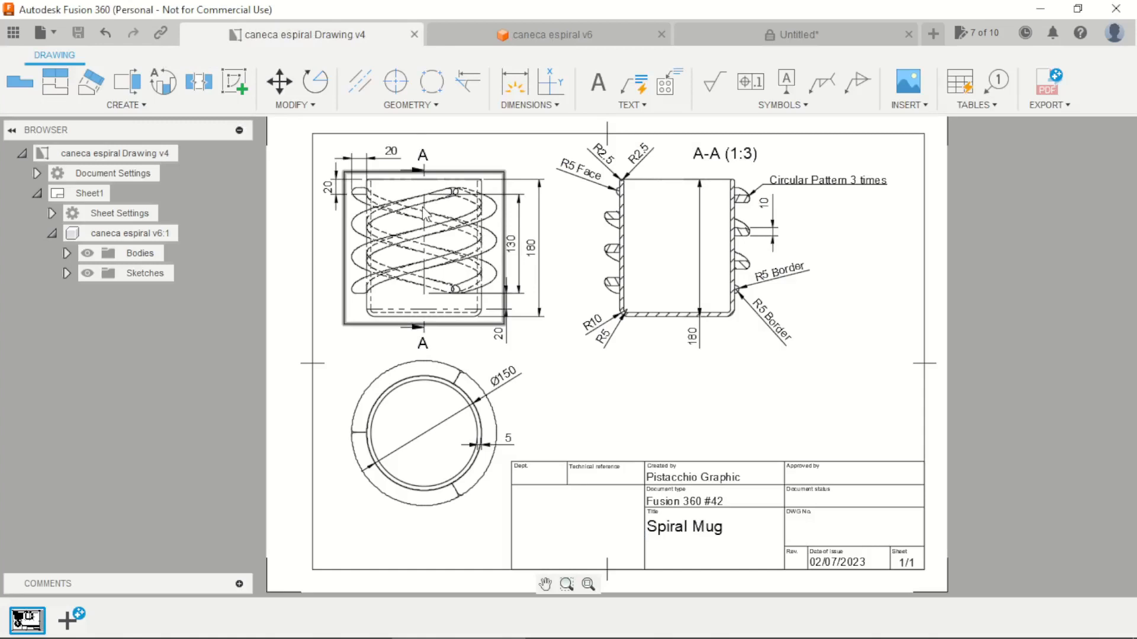
{"action": "scroll", "coordinate": [362, 198], "scroll_direction": "up", "scroll_amount": 6}
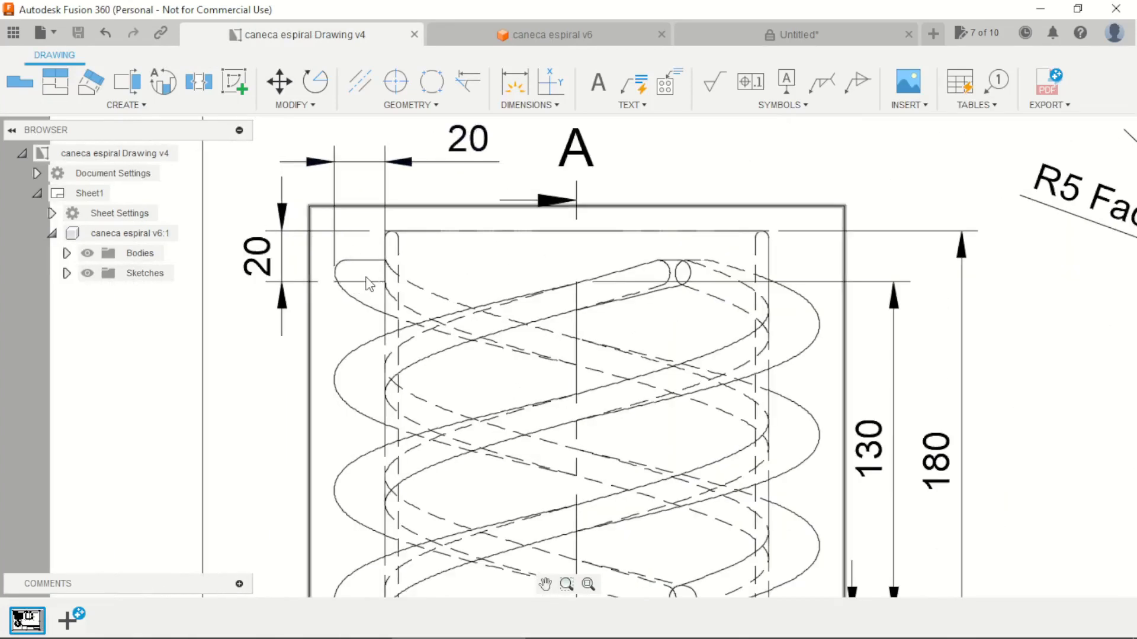
{"action": "scroll", "coordinate": [369, 285], "scroll_direction": "down", "scroll_amount": 5}
{"action": "scroll", "coordinate": [538, 296], "scroll_direction": "up", "scroll_amount": 4}
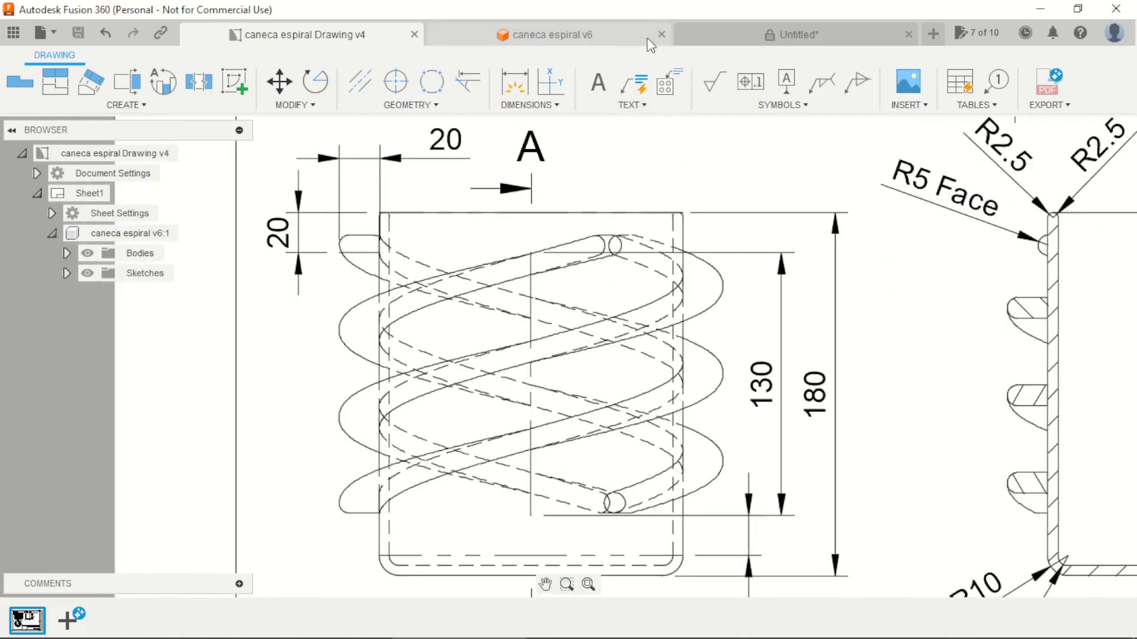
{"action": "left_click", "coordinate": [741, 37]}
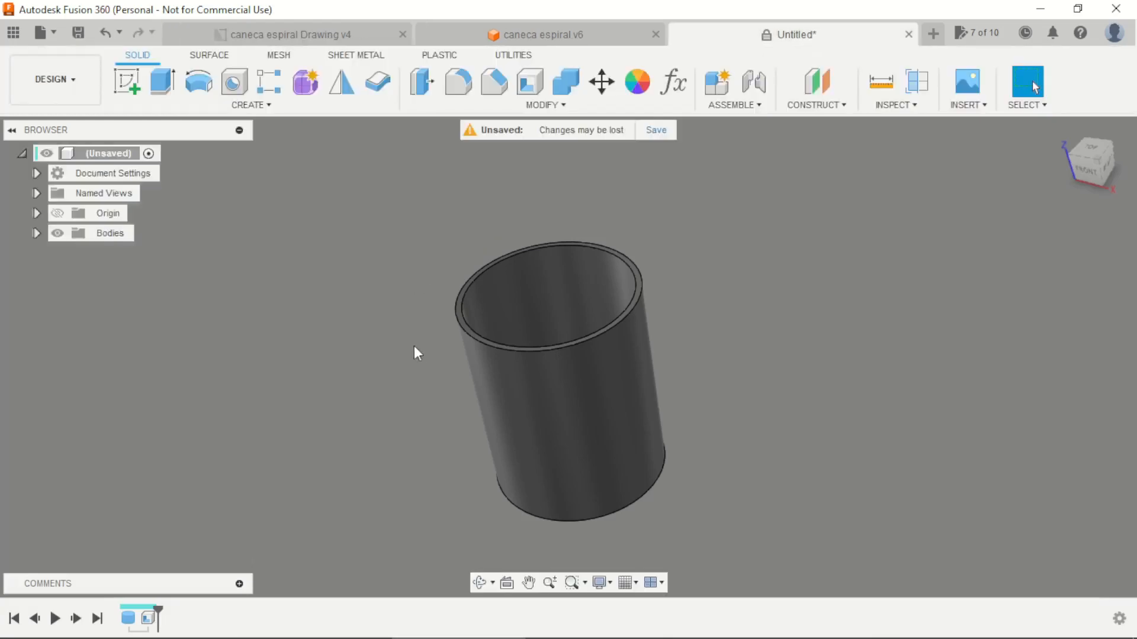
Start a sketch on the front origin plane and draw a horizontal line about 23 mm long outside the mug's left wall, near the rim
{"action": "left_click", "coordinate": [127, 81]}
{"action": "mouse_move", "coordinate": [265, 161]}
{"action": "middle_mouse_down", "text": "shift"}
{"action": "mouse_move", "coordinate": [758, 364]}
{"action": "mouse_move", "coordinate": [810, 359]}
{"action": "mouse_move", "coordinate": [804, 391]}
{"action": "mouse_move", "coordinate": [890, 381]}
{"action": "mouse_move", "coordinate": [908, 411]}
{"action": "mouse_move", "coordinate": [807, 433]}
{"action": "mouse_move", "coordinate": [801, 414]}
{"action": "mouse_move", "coordinate": [731, 373]}
{"action": "mouse_move", "coordinate": [681, 373]}
{"action": "mouse_move", "coordinate": [701, 388]}
{"action": "middle_mouse_up", "text": "shift"}
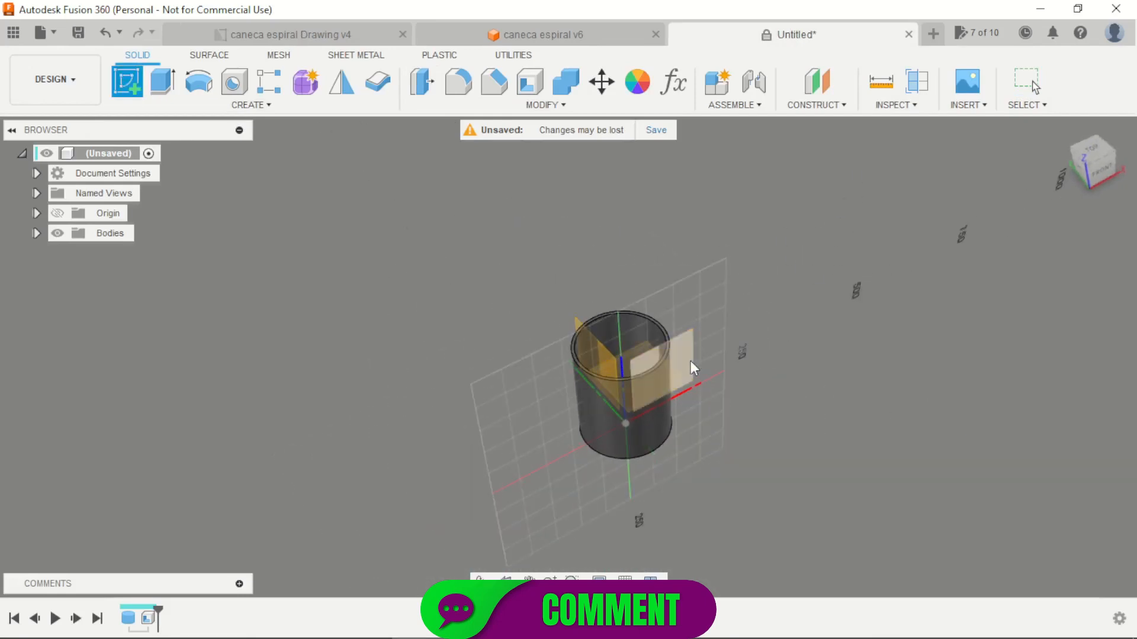
{"action": "left_click", "coordinate": [690, 361]}
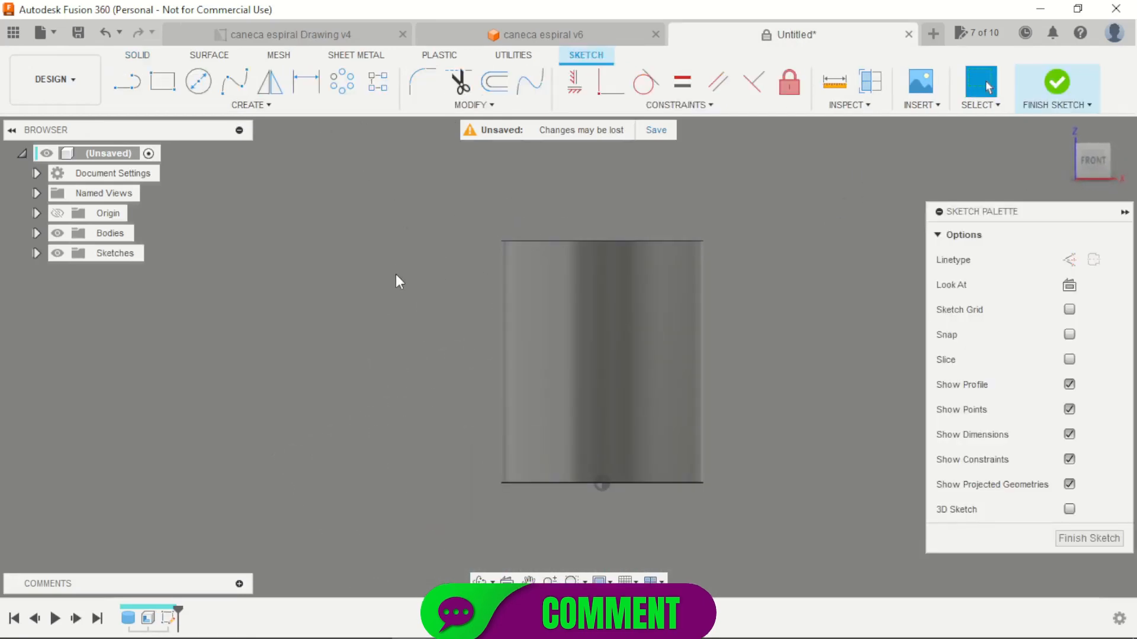
{"action": "left_click", "coordinate": [127, 80]}
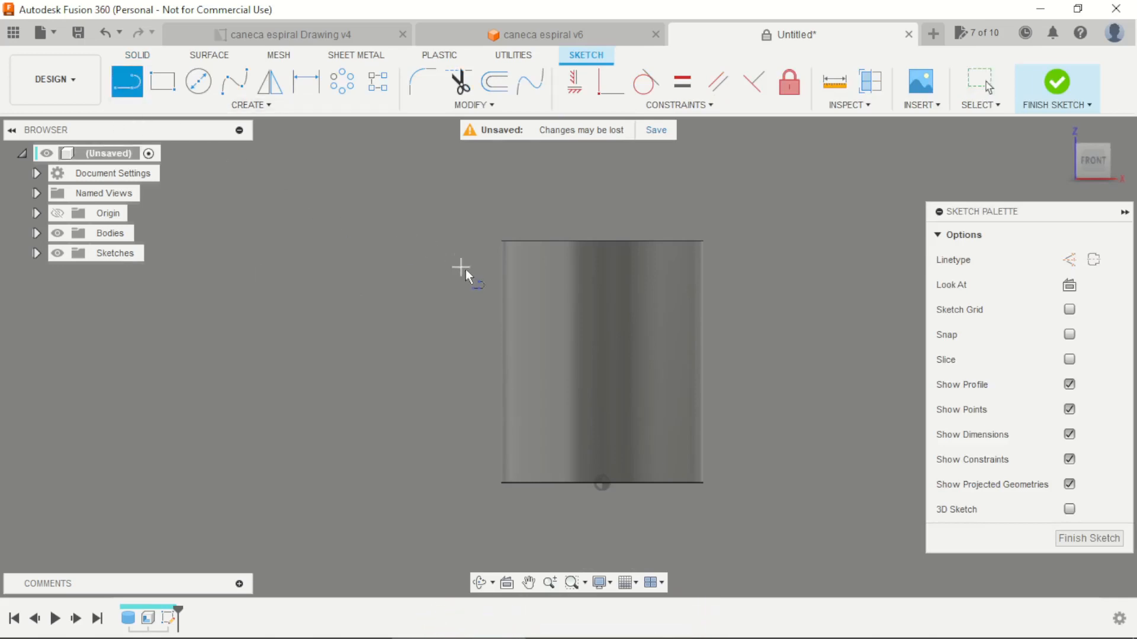
{"action": "scroll", "coordinate": [467, 272], "scroll_direction": "up", "scroll_amount": 2}
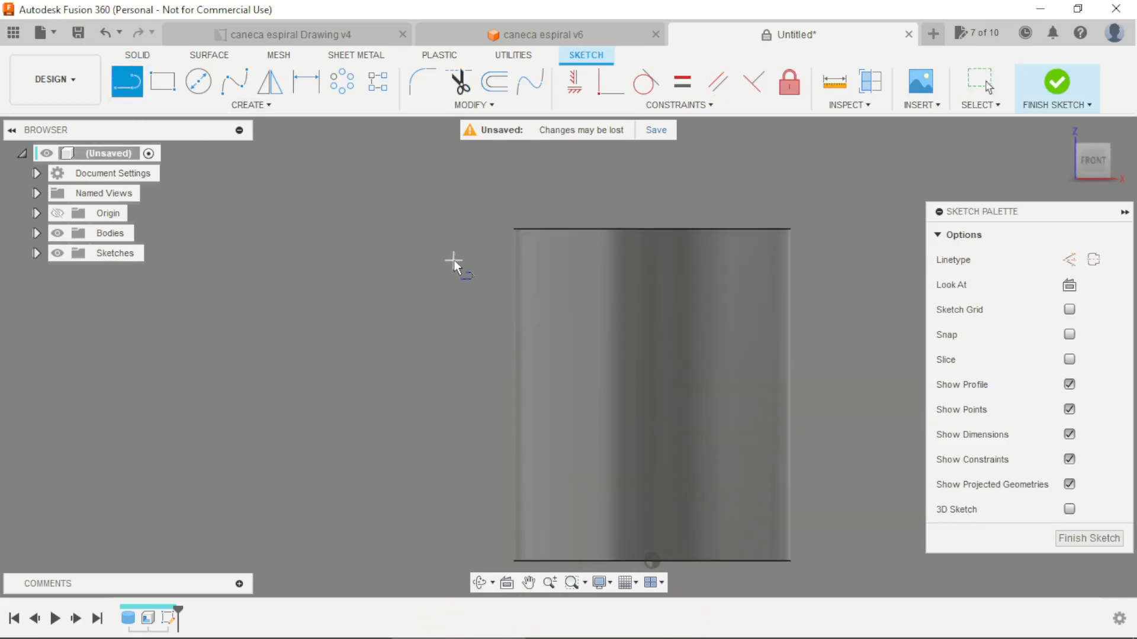
{"action": "left_click", "coordinate": [499, 264]}
{"action": "left_click", "coordinate": [501, 223]}
{"action": "scroll", "coordinate": [503, 248], "scroll_direction": "up", "scroll_amount": 3}
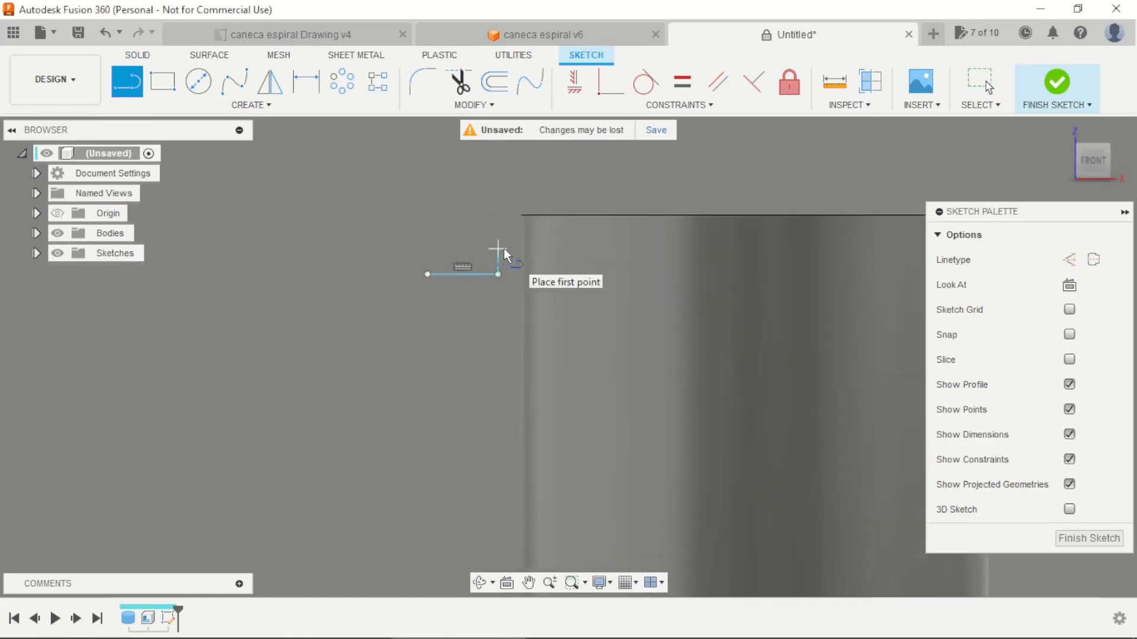
{"action": "key", "text": "Escape"}
Dimension the horizontal line's length to 20 mm
{"action": "key", "text": "d"}
{"action": "left_click", "coordinate": [464, 277]}
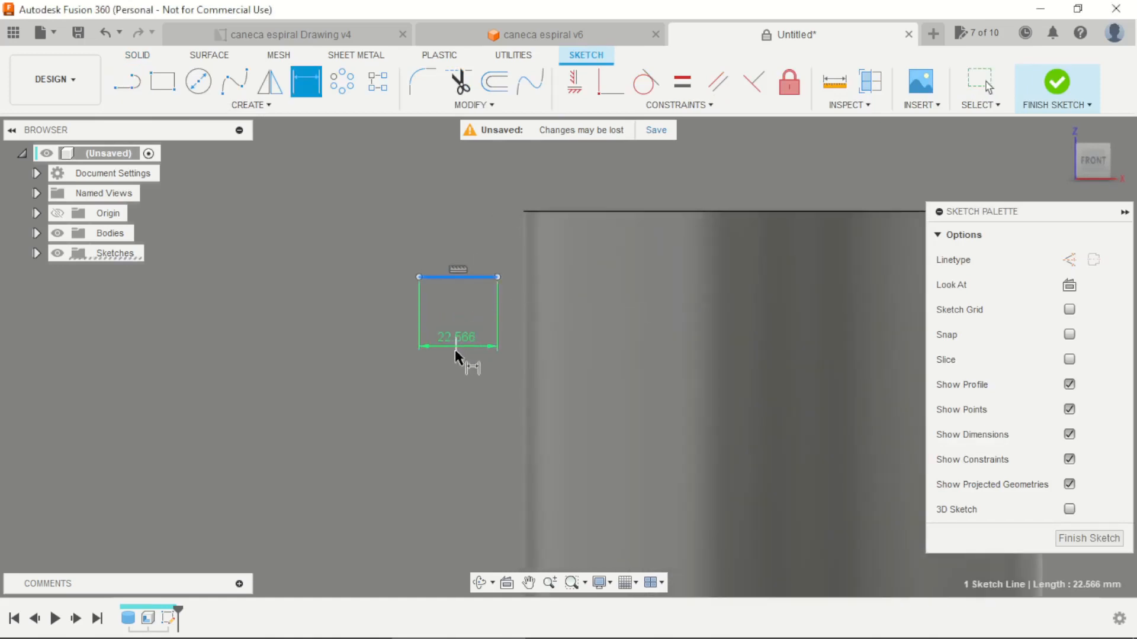
{"action": "left_click", "coordinate": [456, 368]}
{"action": "type", "text": "20"}
{"action": "key", "text": "Return"}
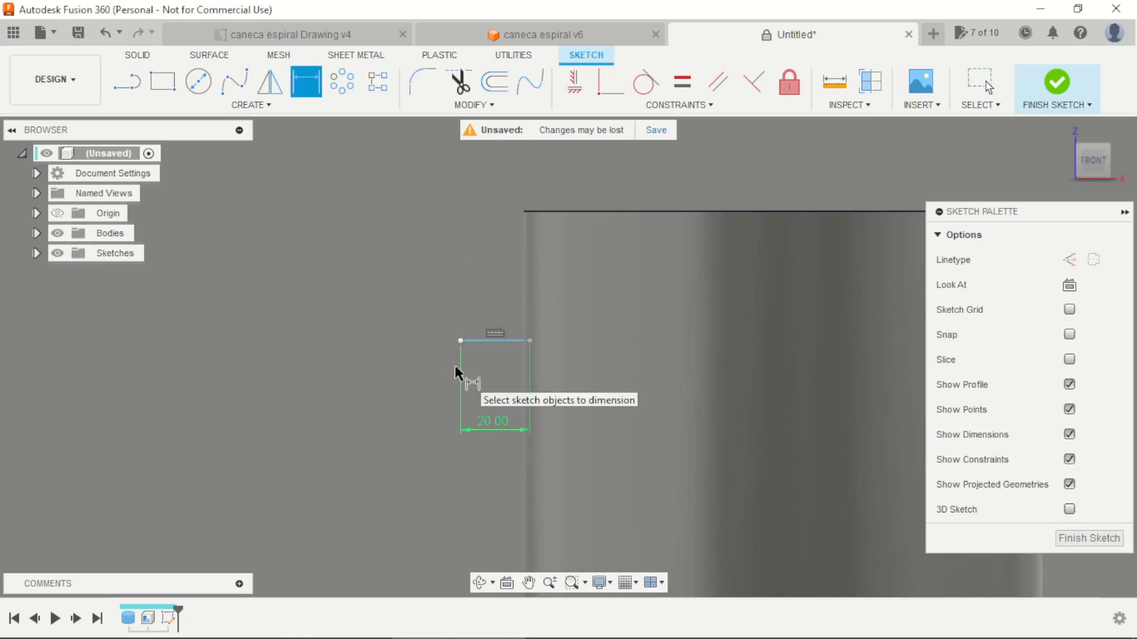
{"action": "scroll", "coordinate": [486, 366], "scroll_direction": "down", "scroll_amount": 2}
{"action": "key", "text": "Escape"}
Move the horizontal line clear of the mug's wall and dimension it 20 mm below the top edge
{"action": "scroll", "coordinate": [507, 363], "scroll_direction": "up", "scroll_amount": 1}
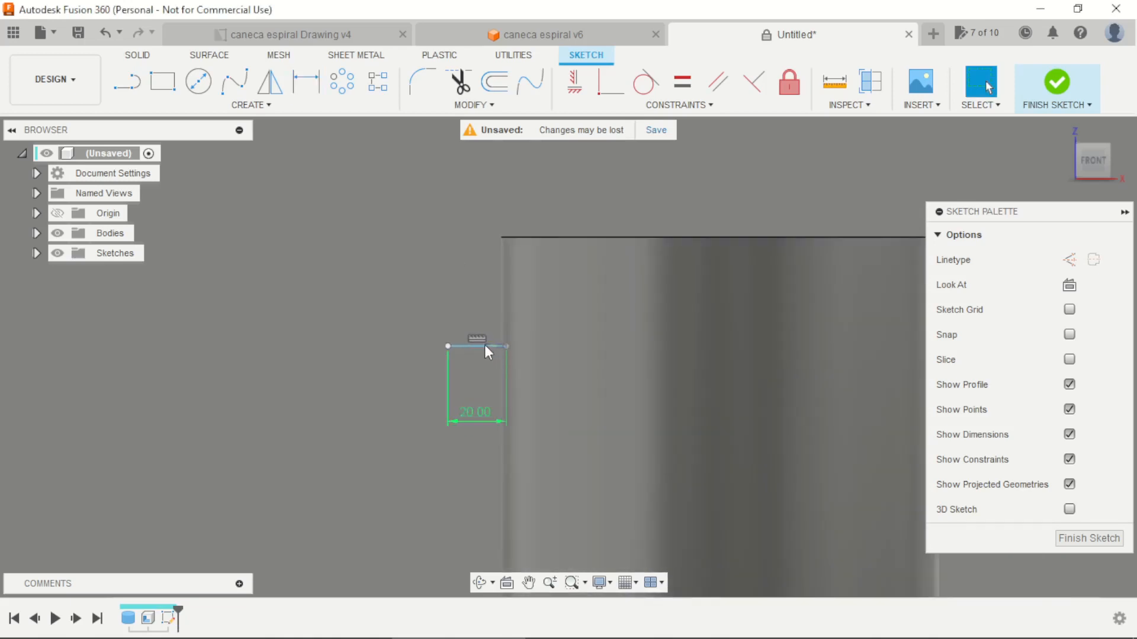
{"action": "left_click_drag", "start_coordinate": [448, 346], "coordinate": [407, 314]}
{"action": "scroll", "coordinate": [433, 228], "scroll_direction": "down", "scroll_amount": 2}
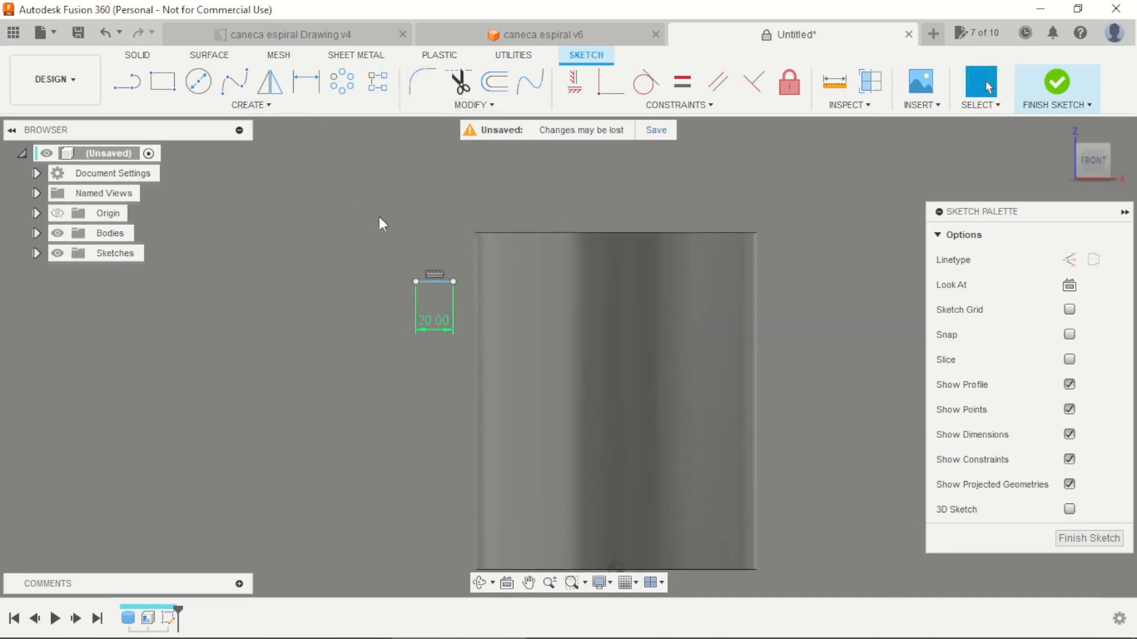
{"action": "key", "text": "d"}
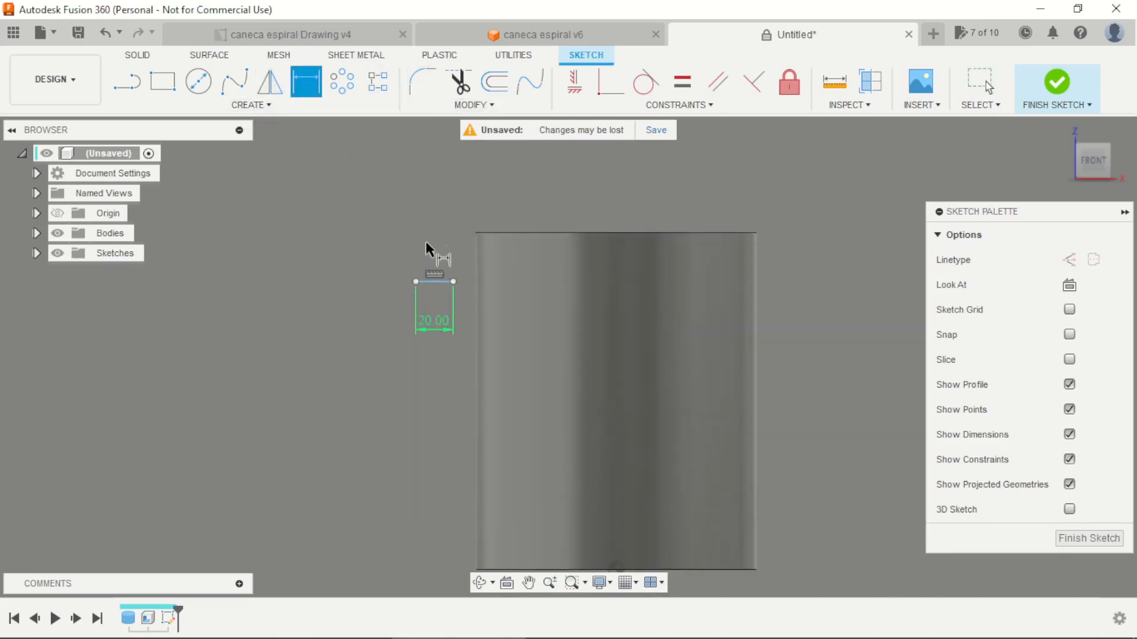
{"action": "left_click", "coordinate": [438, 283]}
{"action": "scroll", "coordinate": [442, 246], "scroll_direction": "up", "scroll_amount": 2}
{"action": "left_click", "coordinate": [528, 222]}
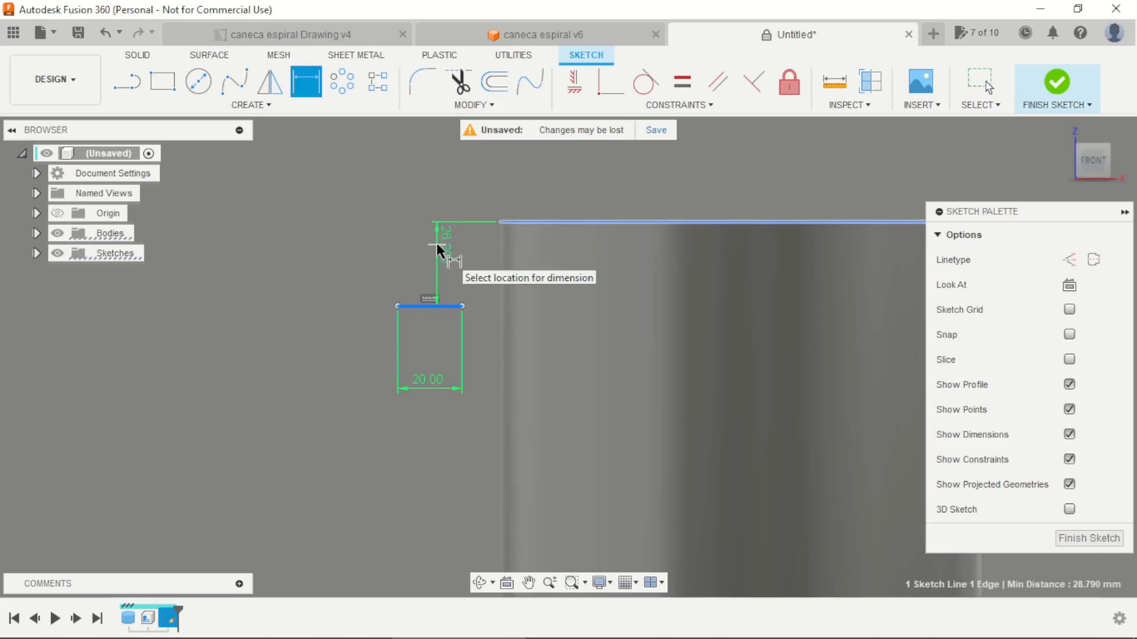
{"action": "left_click", "coordinate": [437, 249]}
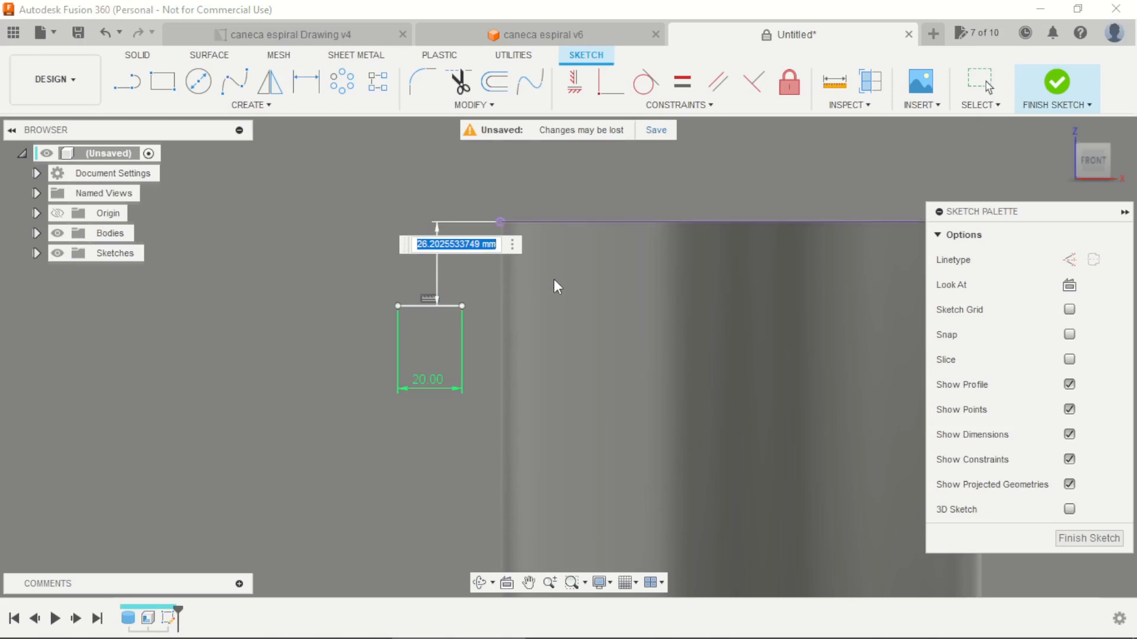
{"action": "type", "text": "20"}
{"action": "key", "text": "Return"}
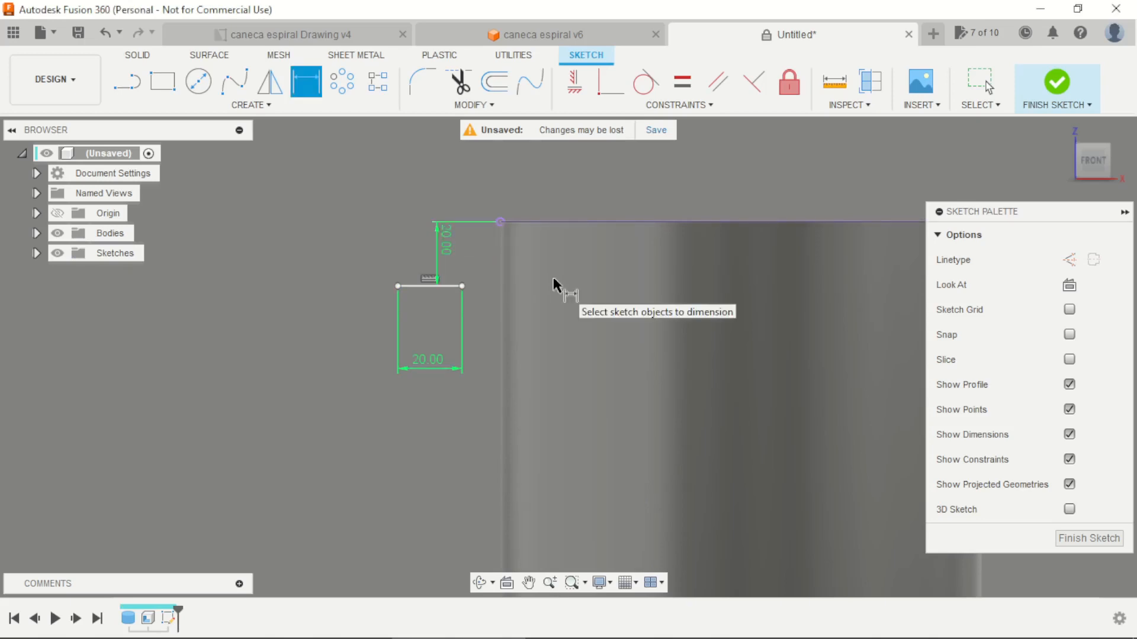
{"action": "key", "text": "Escape"}
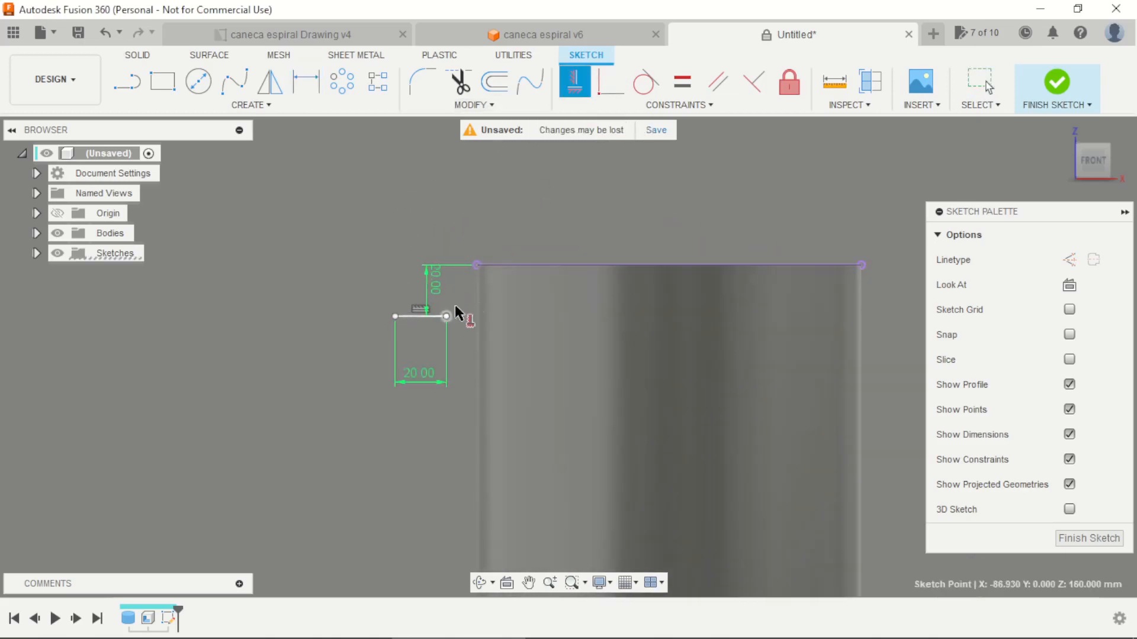
Apply a vertical constraint aligning the line's inner endpoint with the left end of the mug's top edge
{"action": "left_click", "coordinate": [477, 266]}
{"action": "key", "text": "Escape"}
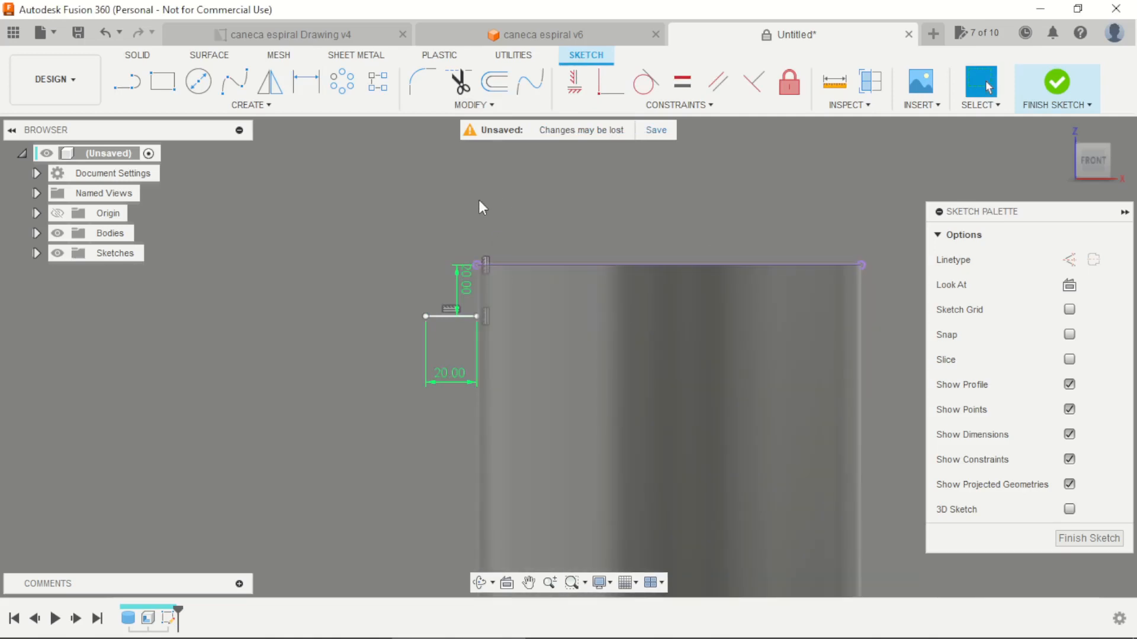
Finish the horizontal line's sketch and start another sketch on the front origin plane
{"action": "scroll", "coordinate": [510, 198], "scroll_direction": "up", "scroll_amount": 3}
{"action": "middle_click_drag", "start_coordinate": [759, 261], "coordinate": [774, 306], "text": "shift"}
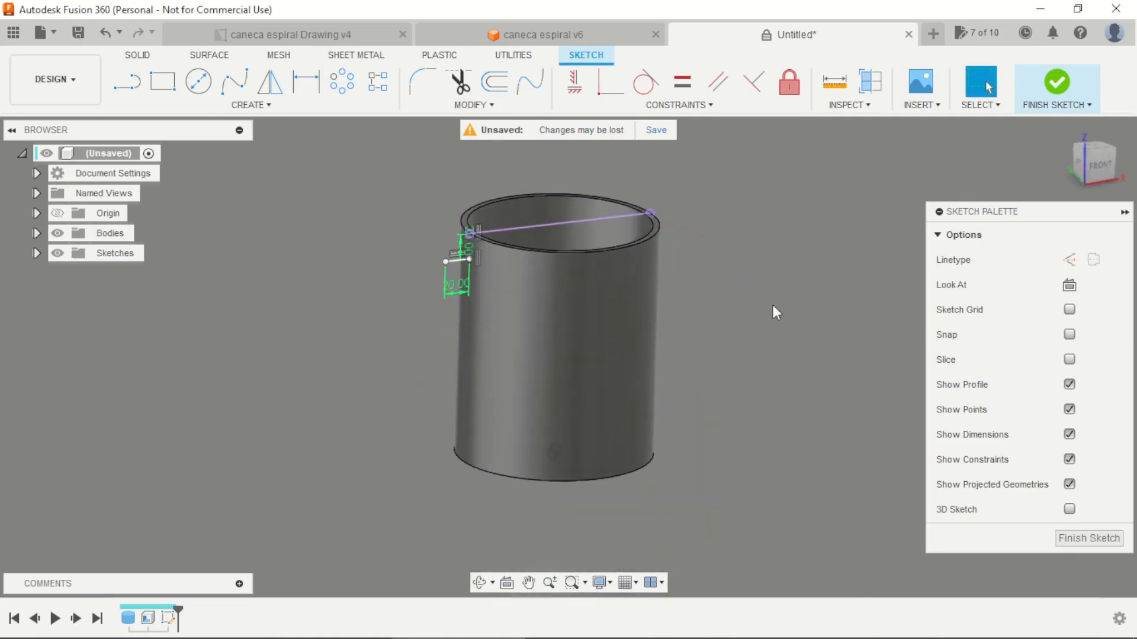
{"action": "left_click", "coordinate": [1057, 83]}
{"action": "middle_click_drag", "start_coordinate": [356, 284], "coordinate": [362, 315], "text": "shift"}
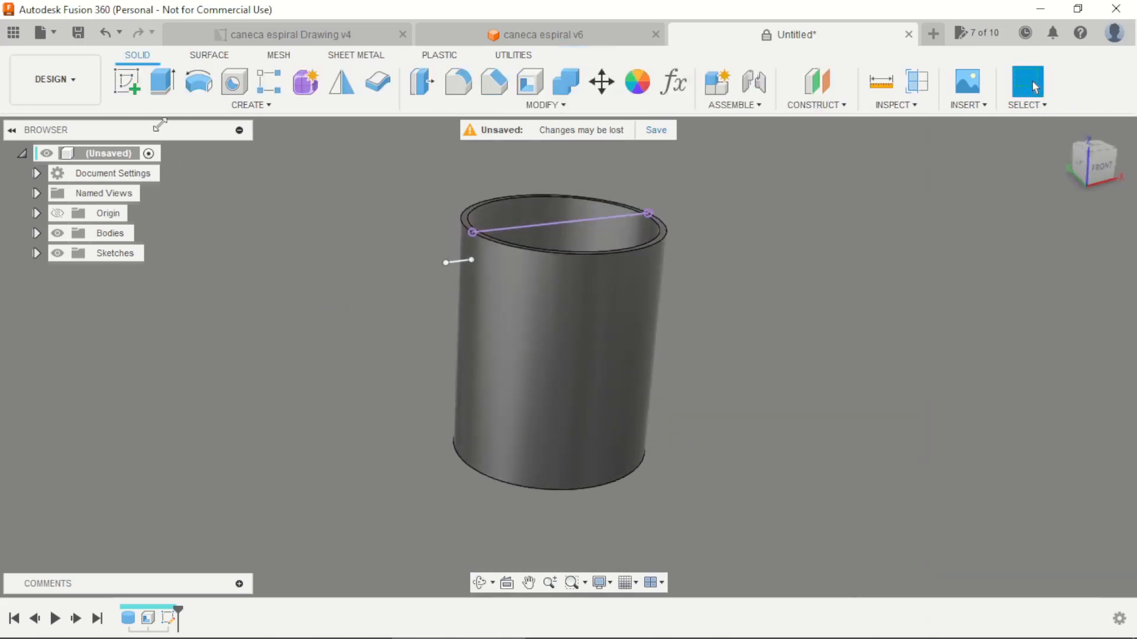
{"action": "left_click", "coordinate": [127, 86]}
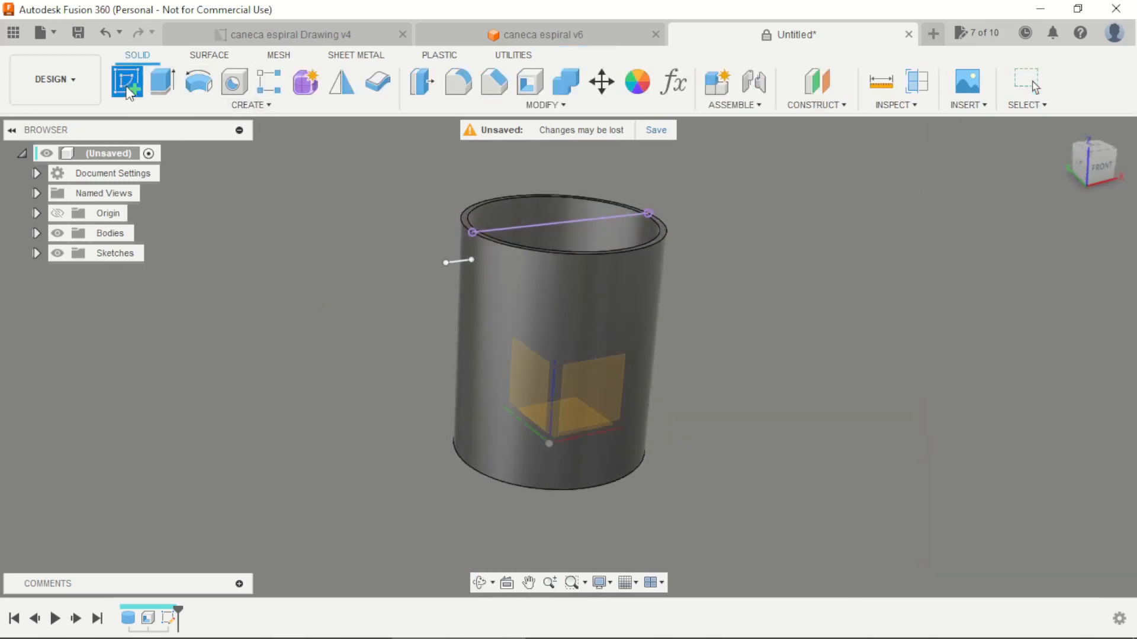
{"action": "scroll", "coordinate": [690, 364], "scroll_direction": "down", "scroll_amount": 3}
{"action": "left_click", "coordinate": [691, 346]}
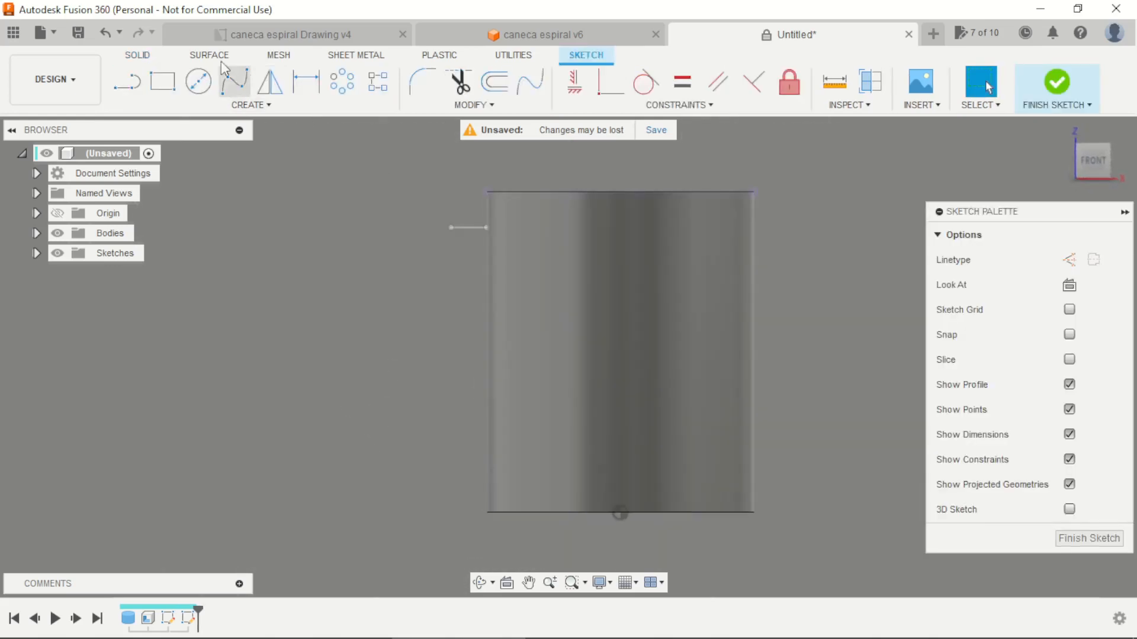
Draw a vertical line over the mug's body, slightly off its centre axis and between the base and the rim
{"action": "left_click", "coordinate": [128, 89]}
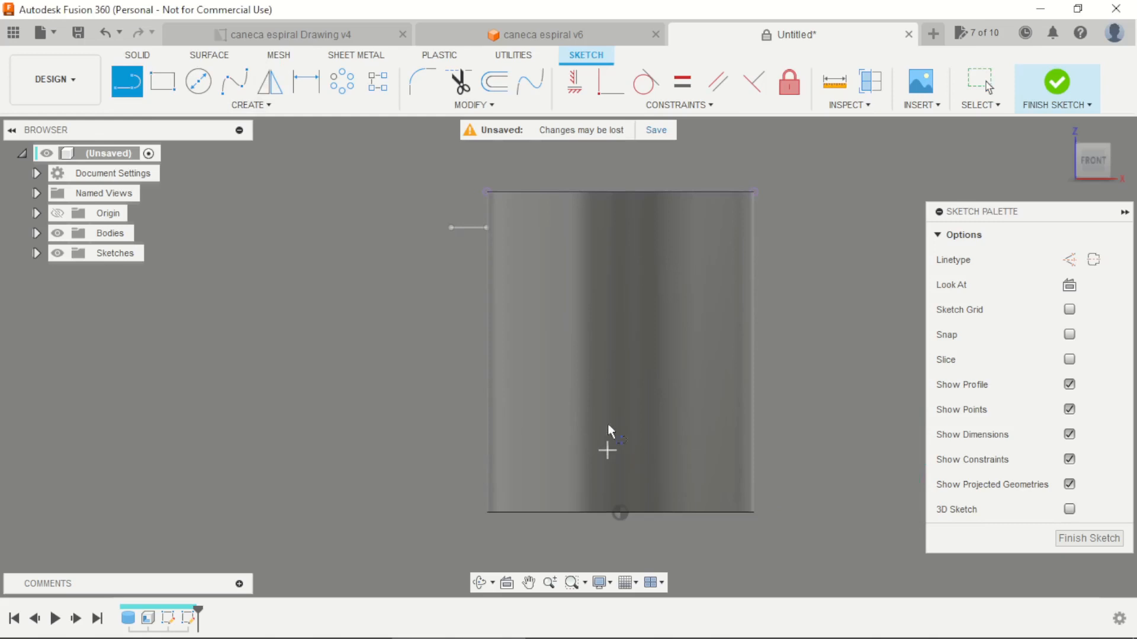
{"action": "left_click", "coordinate": [607, 450]}
{"action": "left_click", "coordinate": [607, 256]}
{"action": "key", "text": "Escape"}
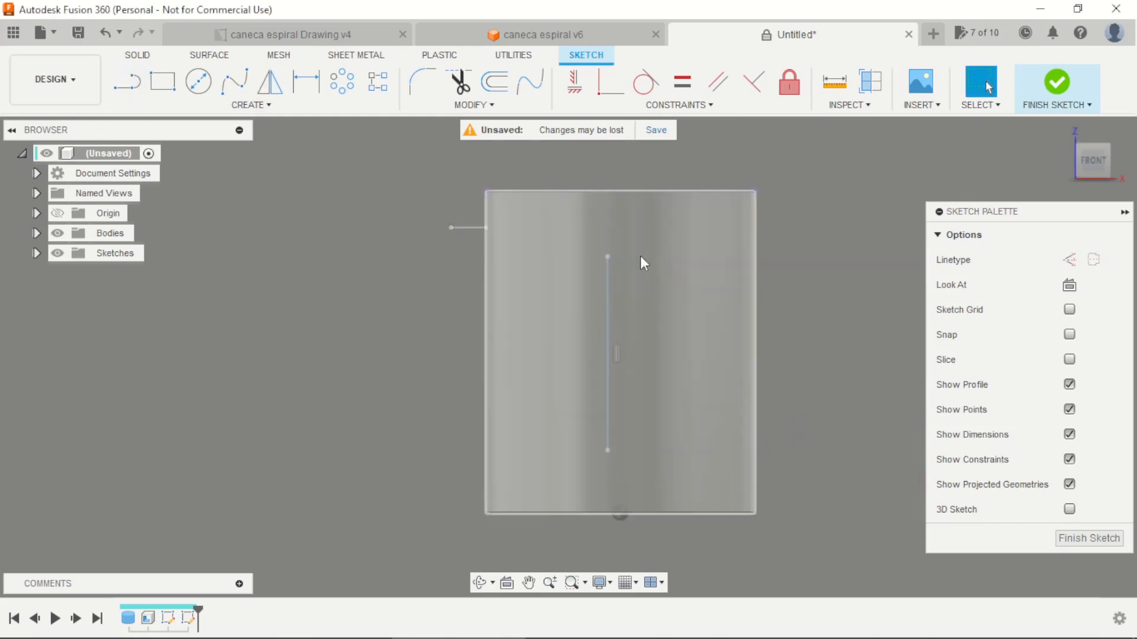
Apply a vertical constraint aligning the vertical line's lower endpoint with the origin at the mug's base
{"action": "left_click", "coordinate": [579, 85]}
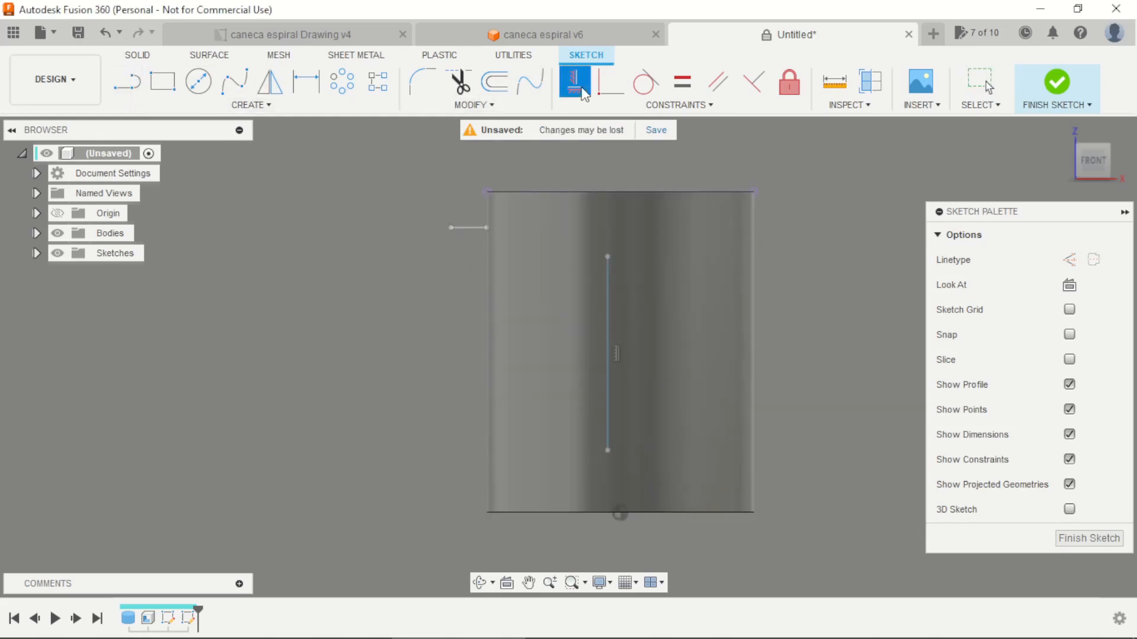
{"action": "left_click", "coordinate": [599, 91]}
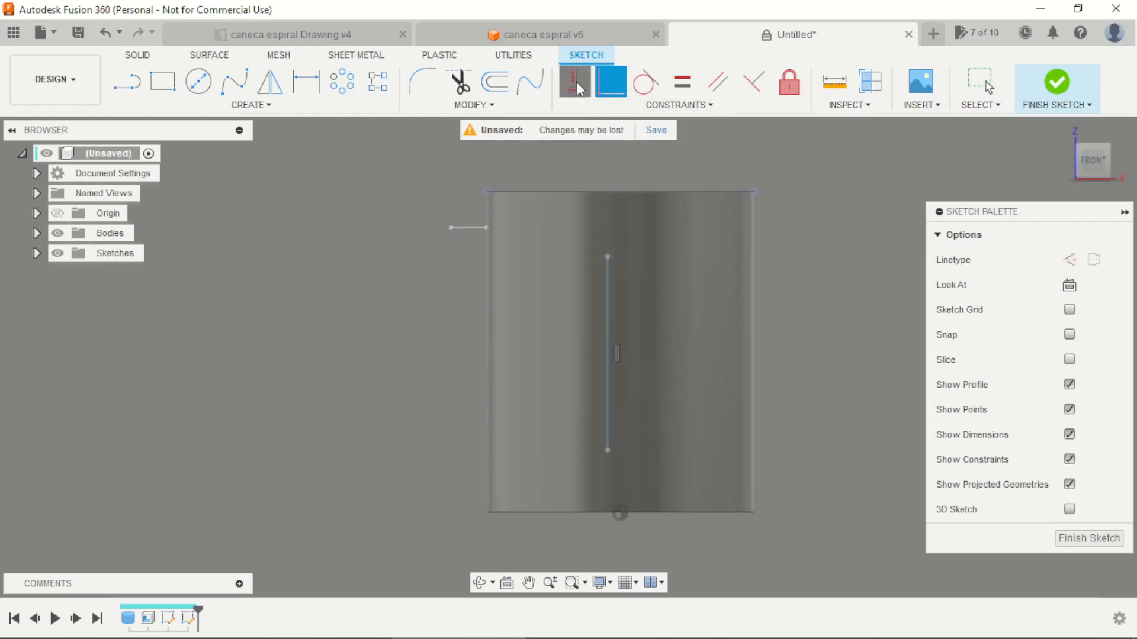
{"action": "left_click", "coordinate": [607, 451]}
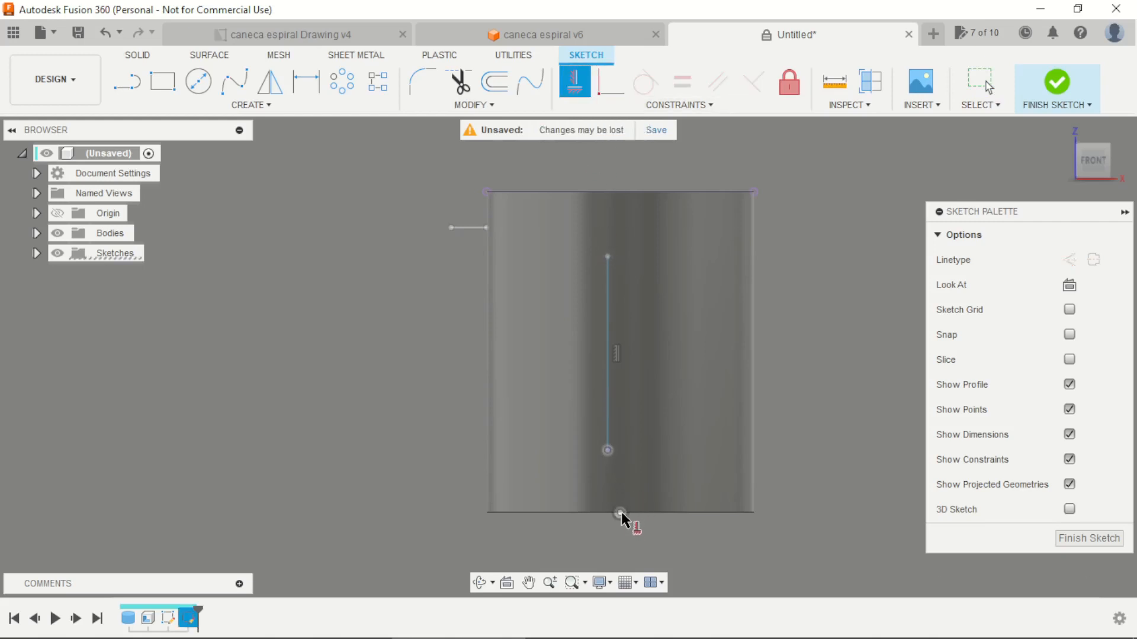
{"action": "scroll", "coordinate": [634, 502], "scroll_direction": "up", "scroll_amount": 2}
{"action": "key", "text": "Escape"}
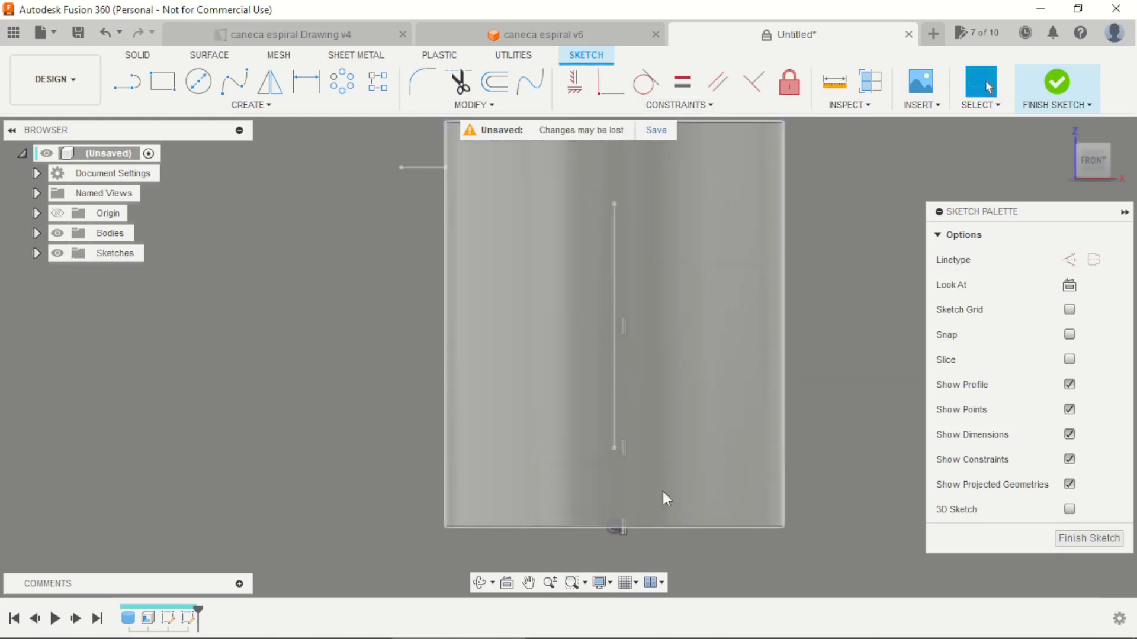
Dimension the vertical line's lower endpoint 30 mm above the mug's bottom edge
{"action": "key", "text": "d"}
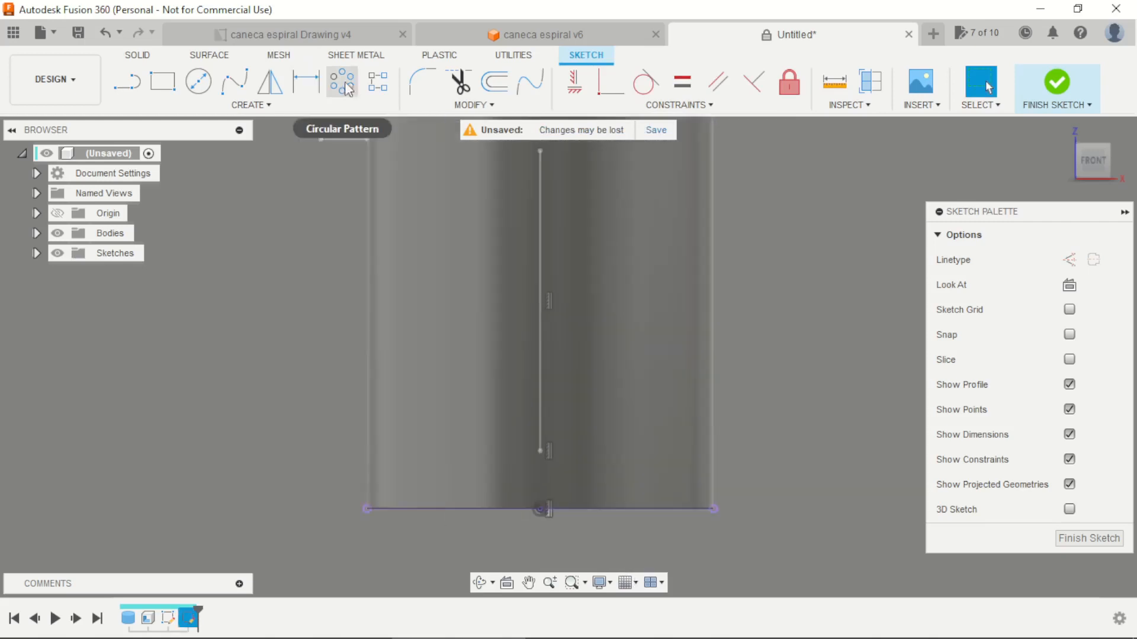
{"action": "left_click", "coordinate": [316, 80]}
{"action": "left_click", "coordinate": [539, 451]}
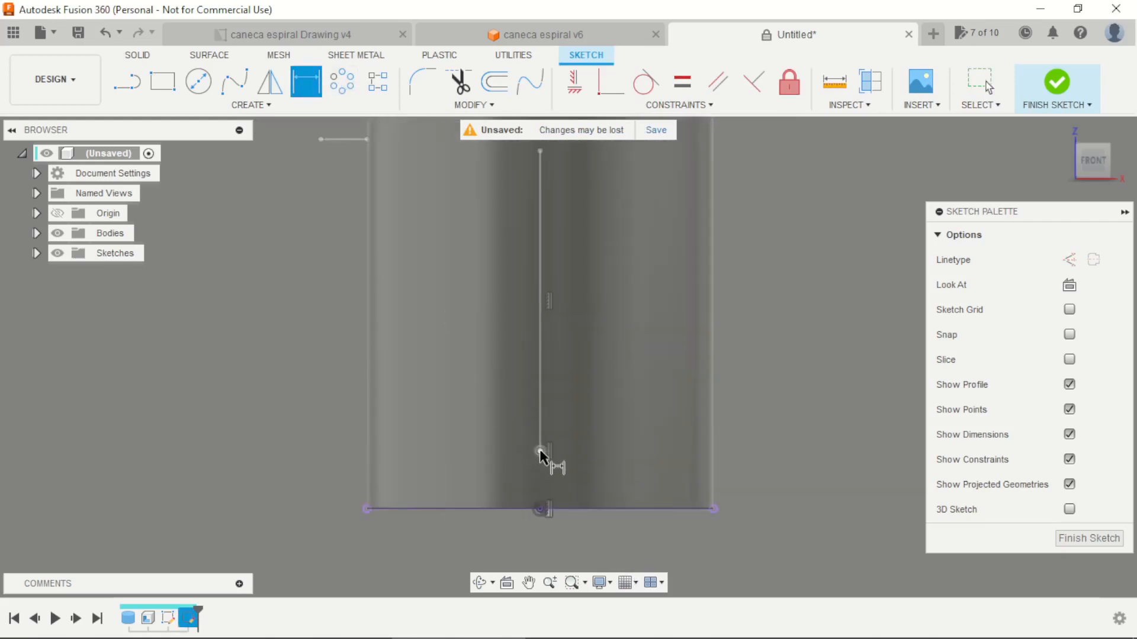
{"action": "left_click", "coordinate": [564, 508]}
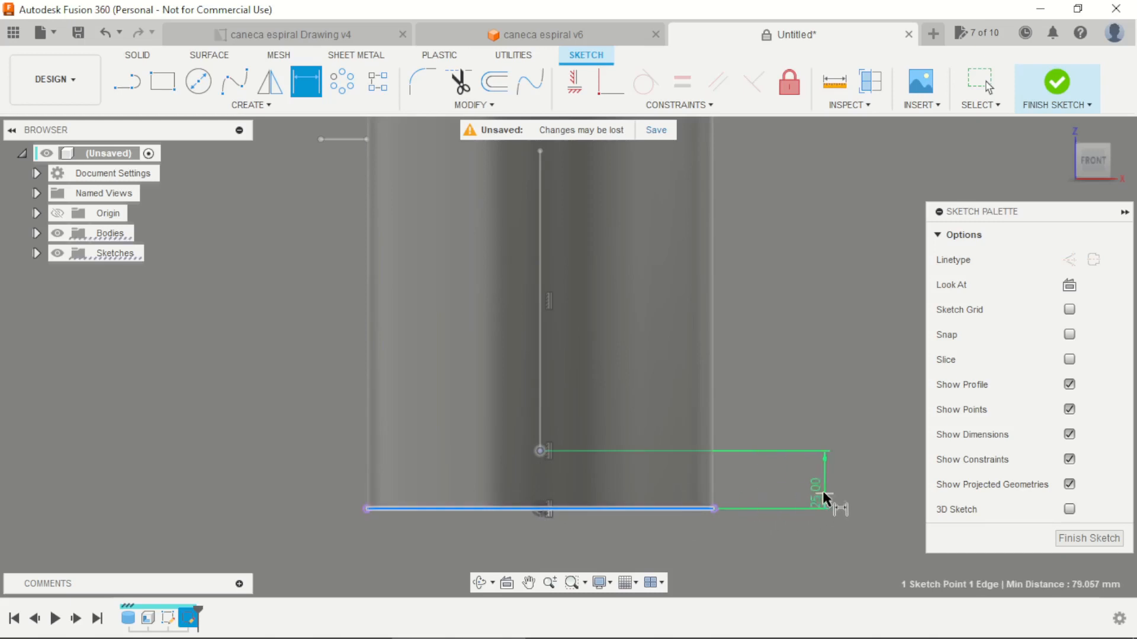
{"action": "left_click", "coordinate": [821, 492]}
{"action": "type", "text": "30"}
{"action": "key", "text": "Return"}
{"action": "middle_click_drag", "start_coordinate": [846, 434], "coordinate": [815, 488]}
Dimension the vertical line's length to 130 mm and finish the sketch
{"action": "scroll", "coordinate": [815, 487], "scroll_direction": "down", "scroll_amount": 3}
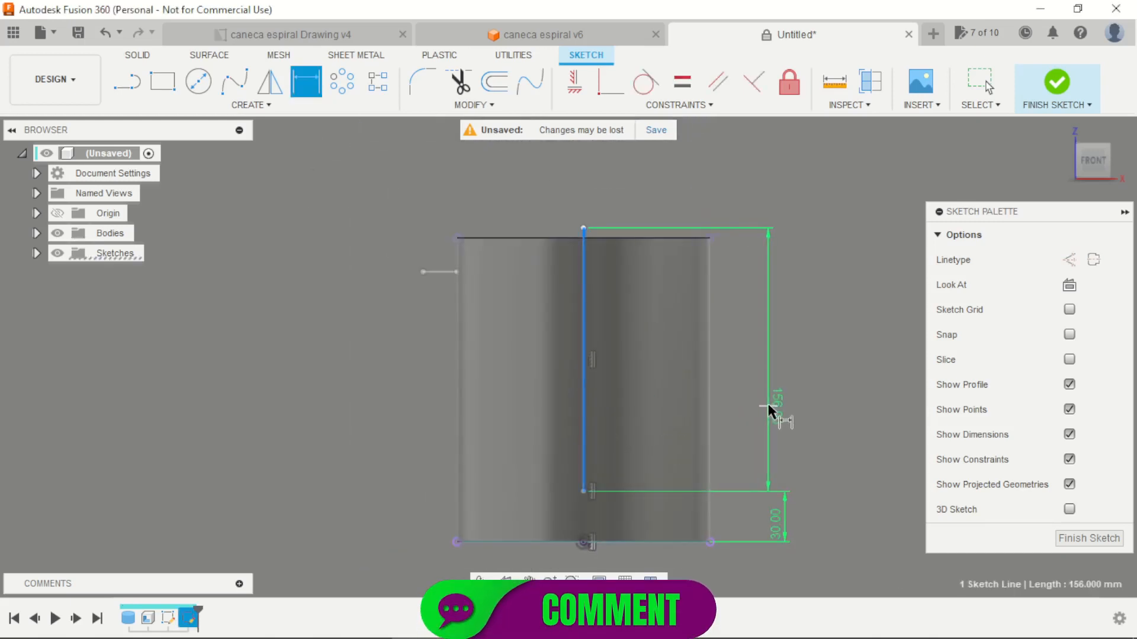
{"action": "left_click", "coordinate": [768, 405]}
{"action": "type", "text": "130"}
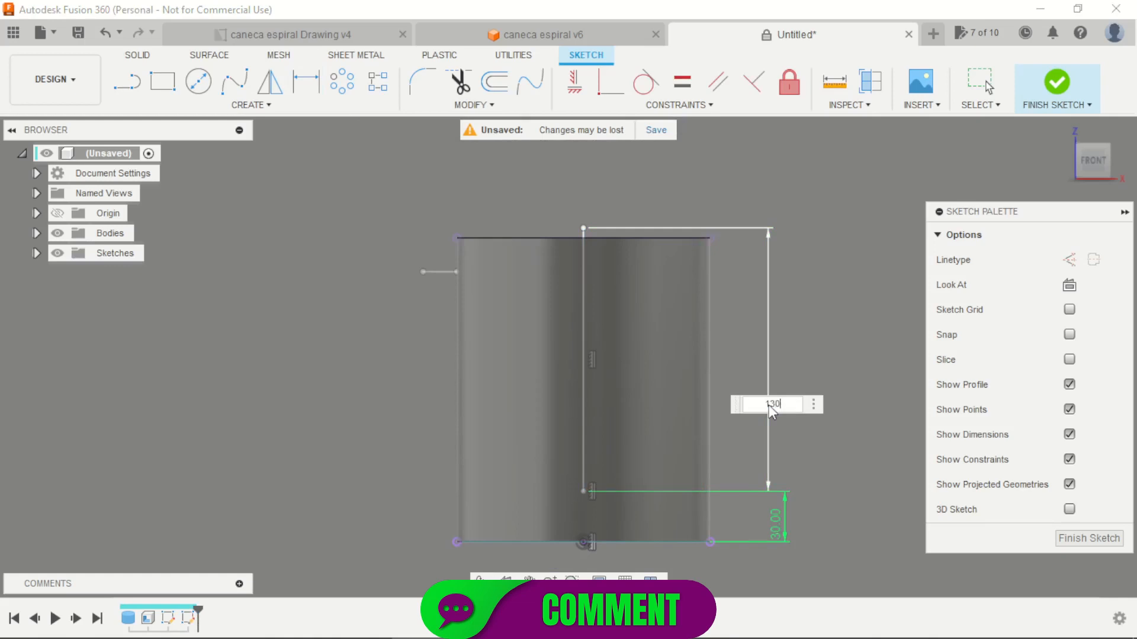
{"action": "key", "text": "Return"}
{"action": "scroll", "coordinate": [606, 318], "scroll_direction": "up", "scroll_amount": 3}
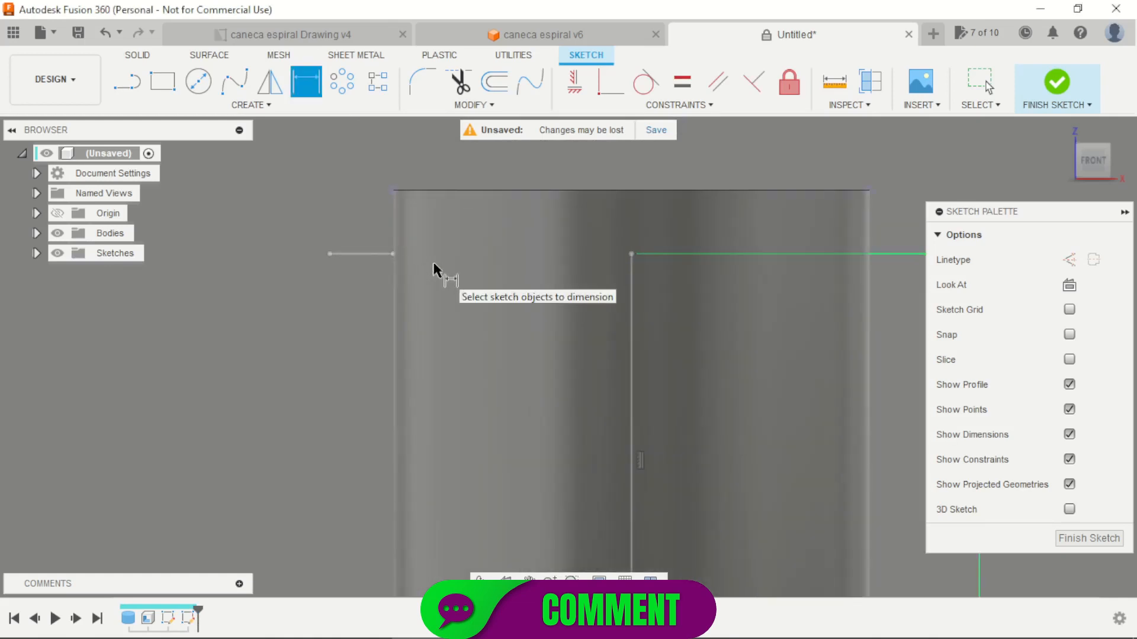
{"action": "key", "text": "Escape"}
{"action": "scroll", "coordinate": [521, 236], "scroll_direction": "down", "scroll_amount": 5}
{"action": "mouse_move", "coordinate": [669, 241]}
{"action": "middle_mouse_down", "text": "shift"}
{"action": "mouse_move", "coordinate": [776, 248]}
{"action": "mouse_move", "coordinate": [777, 258]}
{"action": "middle_mouse_up", "text": "shift"}
{"action": "left_click", "coordinate": [1056, 83]}
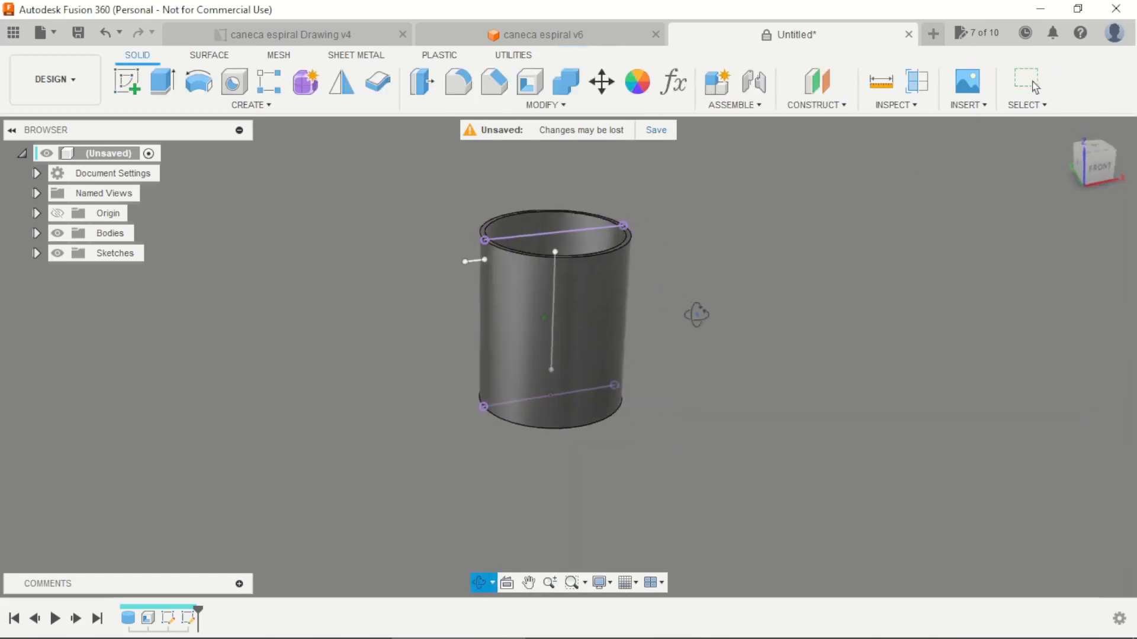
Create a surface Sweep of the short horizontal line along the vertical line with a 360-degree twist angle, as a new body
{"action": "scroll", "coordinate": [693, 307], "scroll_direction": "up", "scroll_amount": 4}
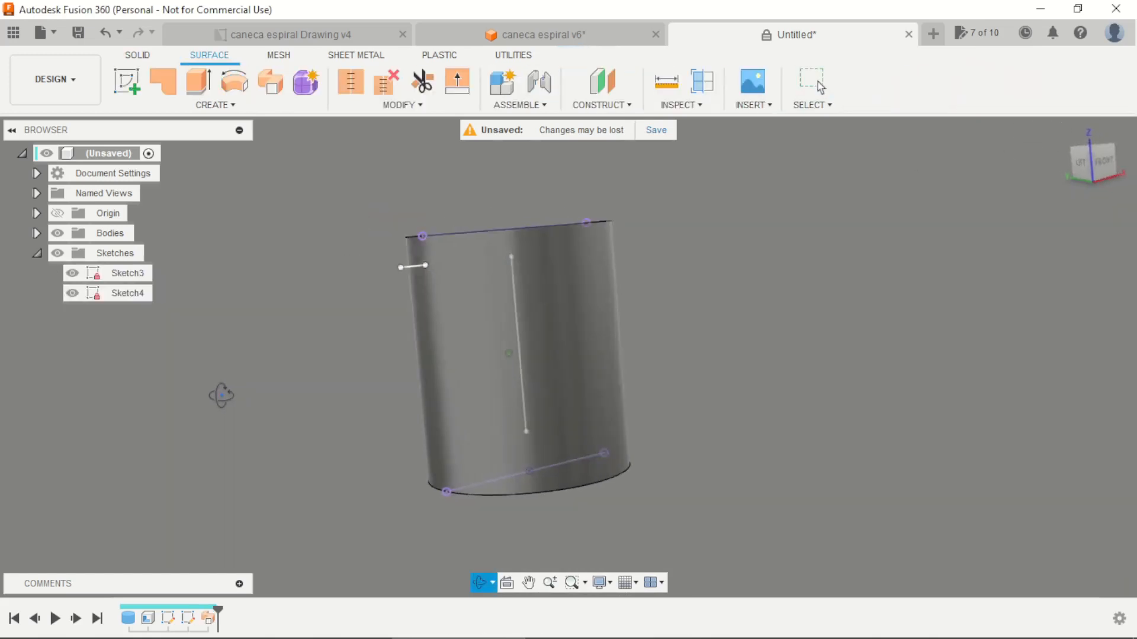
{"action": "left_click_drag", "start_coordinate": [218, 393], "coordinate": [228, 423]}
{"action": "key", "text": "Escape"}
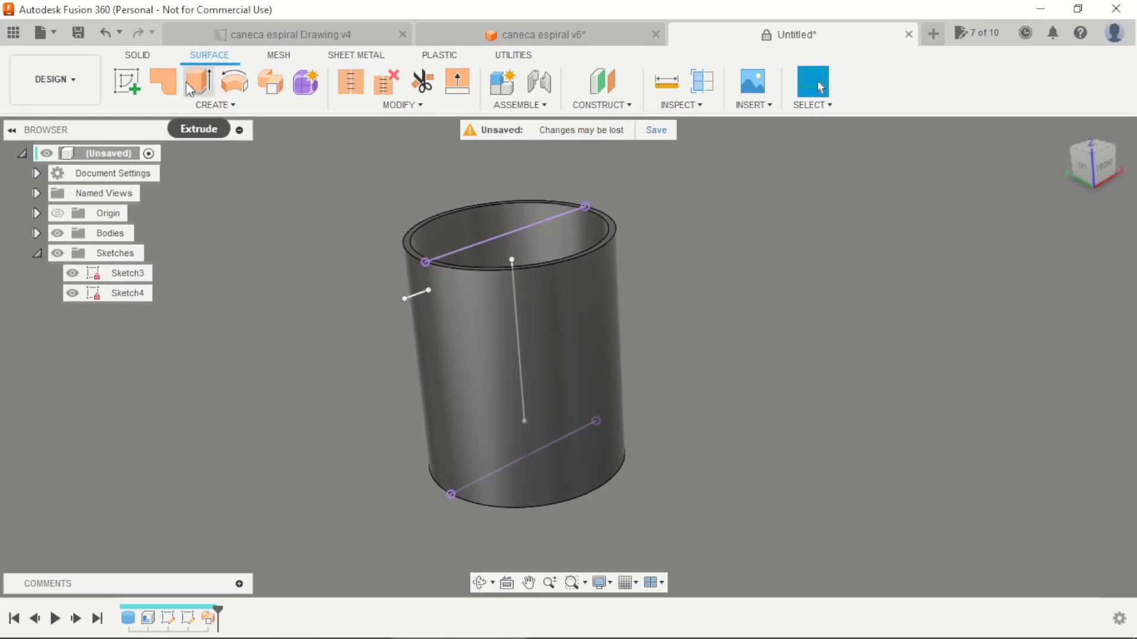
{"action": "left_click", "coordinate": [207, 106]}
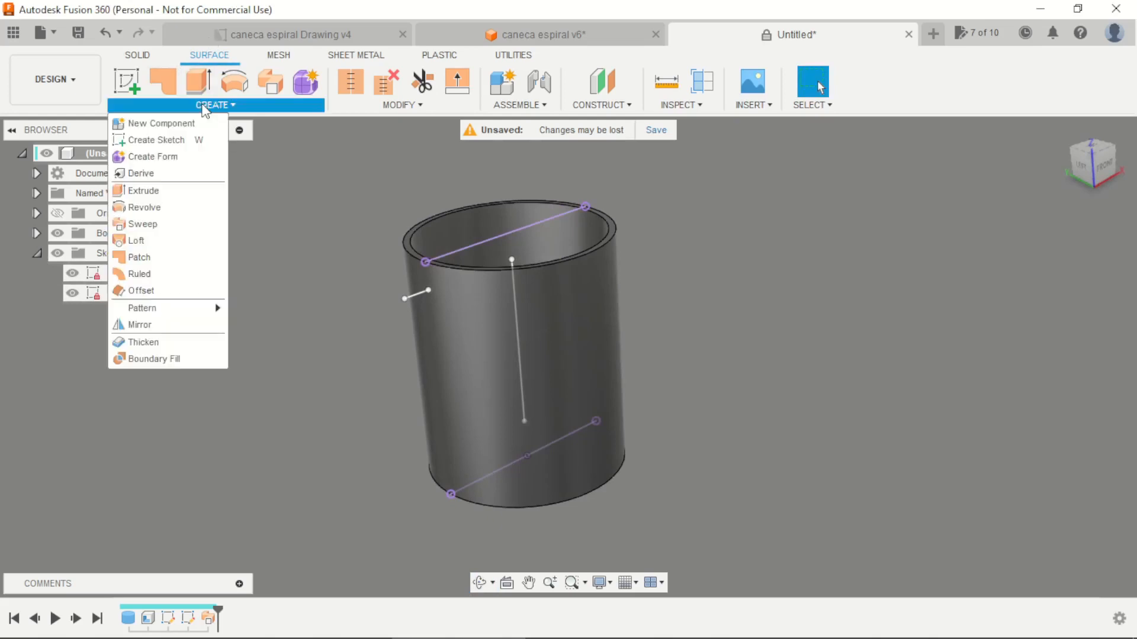
{"action": "left_click", "coordinate": [165, 229]}
{"action": "scroll", "coordinate": [412, 319], "scroll_direction": "up", "scroll_amount": 2}
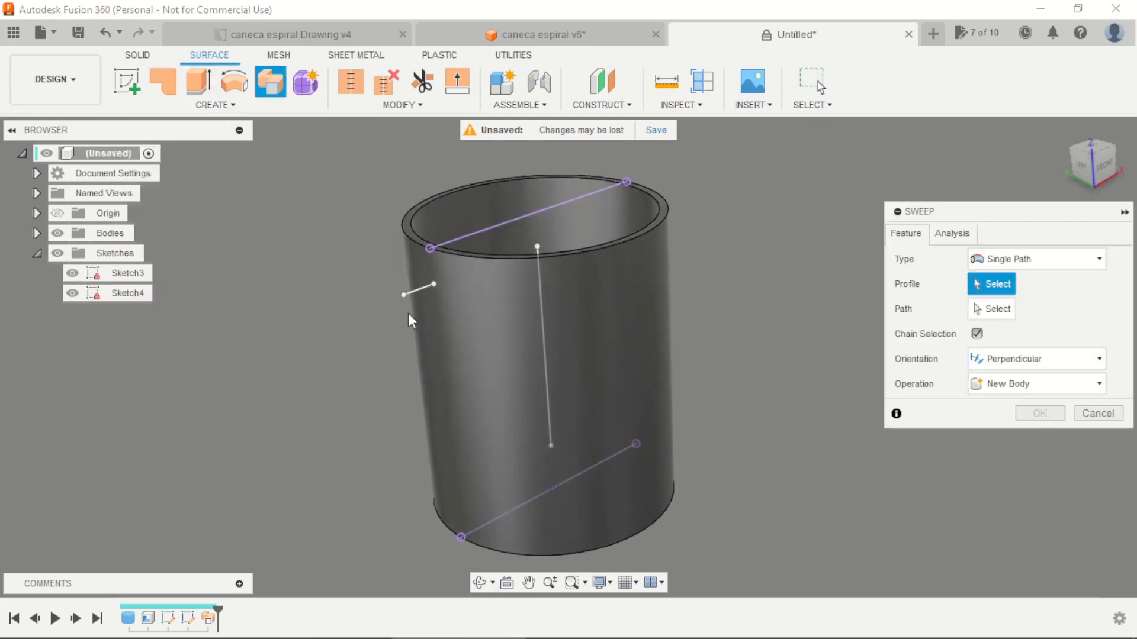
{"action": "left_click", "coordinate": [418, 294]}
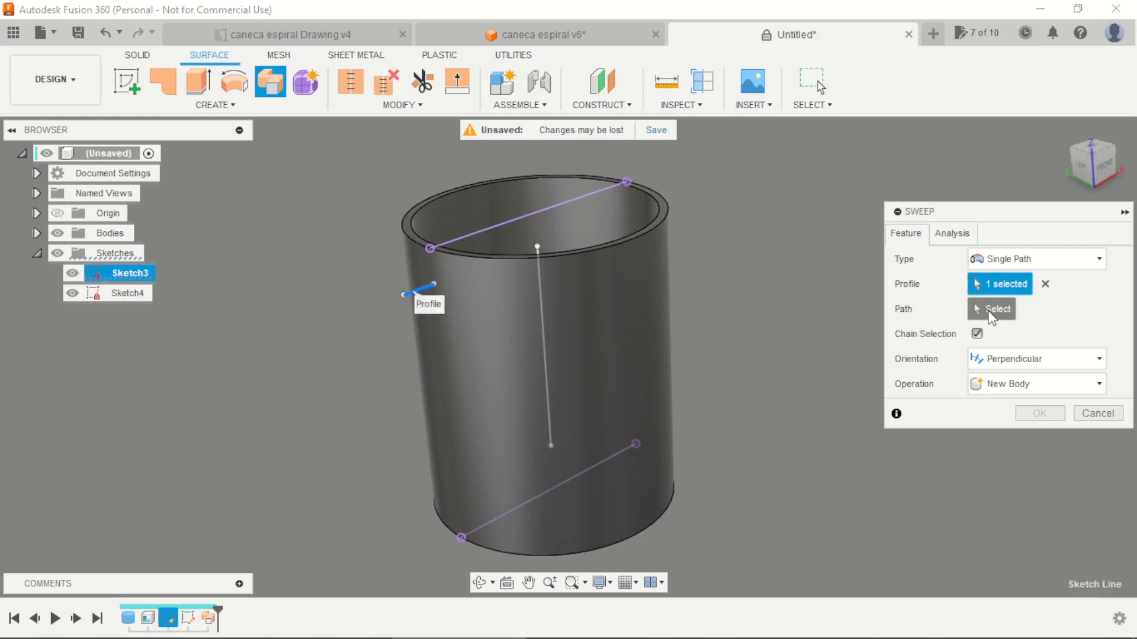
{"action": "left_click", "coordinate": [992, 309]}
{"action": "left_click", "coordinate": [544, 311]}
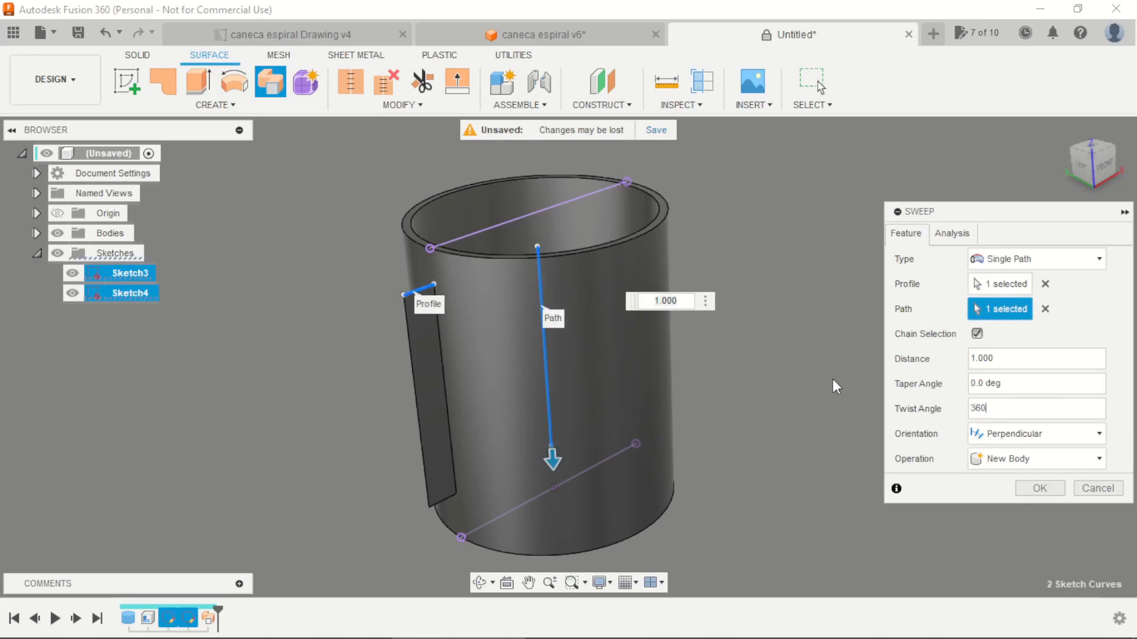
{"action": "key", "text": "Return"}
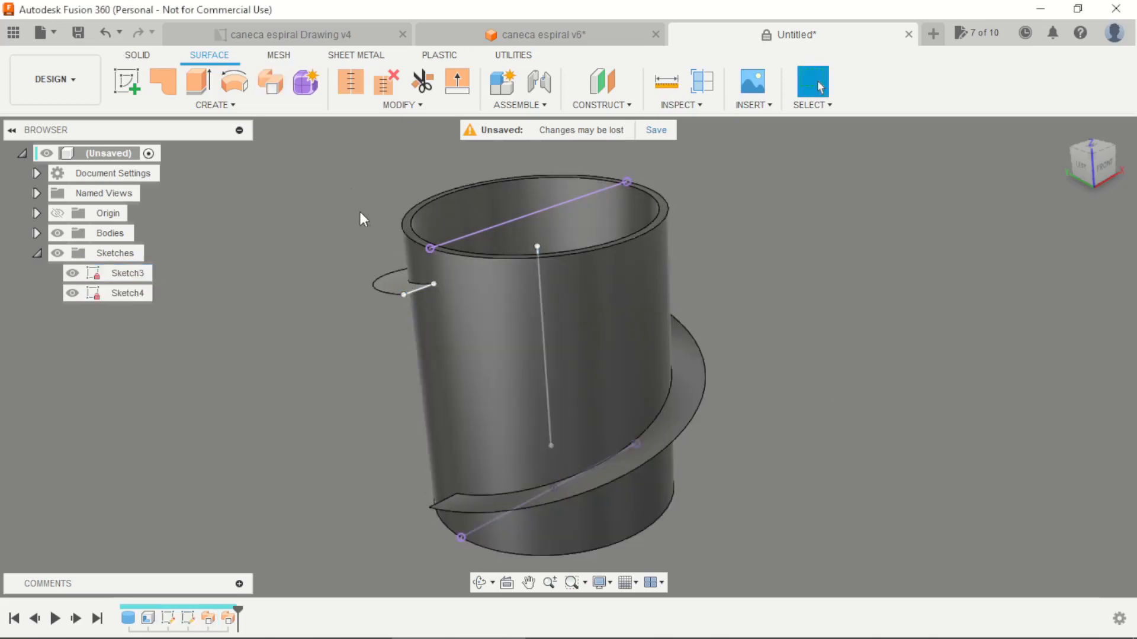
Thicken the spiral surface by -10 mm on one side as a new body
{"action": "left_click", "coordinate": [247, 107]}
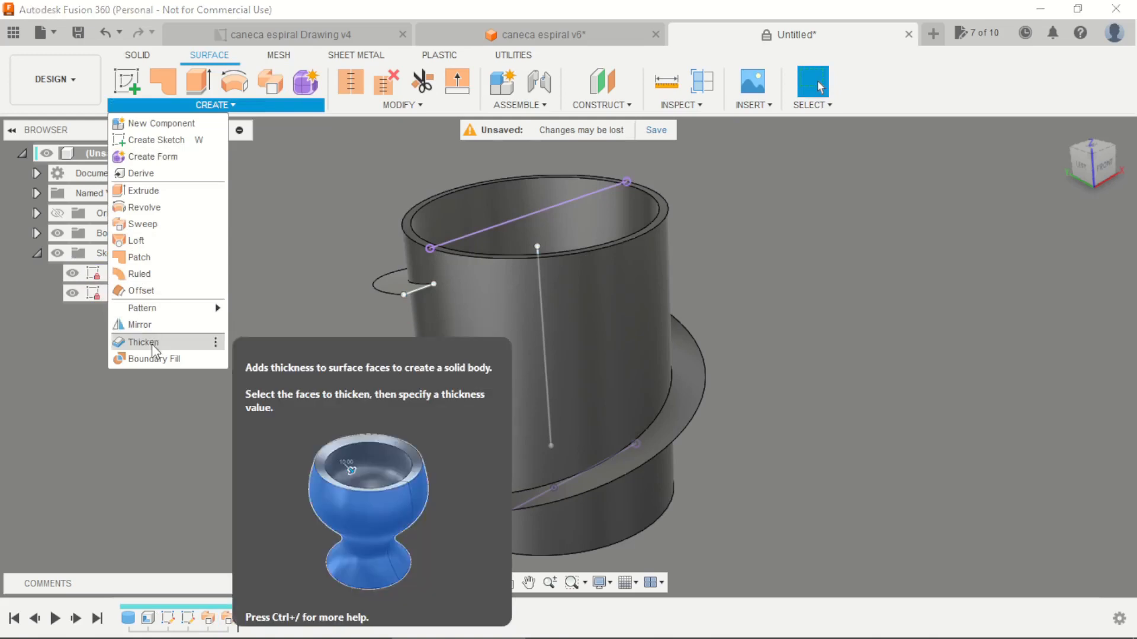
{"action": "left_click", "coordinate": [145, 342]}
{"action": "left_click", "coordinate": [385, 297]}
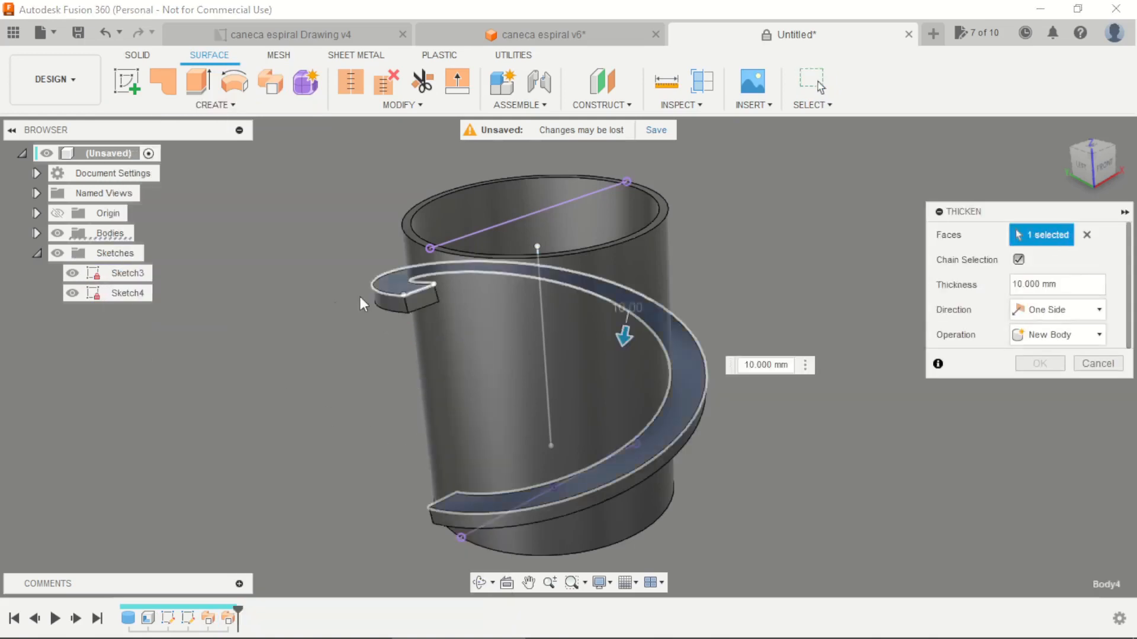
{"action": "left_click_drag", "start_coordinate": [621, 336], "coordinate": [636, 276]}
{"action": "left_click_drag", "start_coordinate": [1073, 285], "coordinate": [1023, 280]}
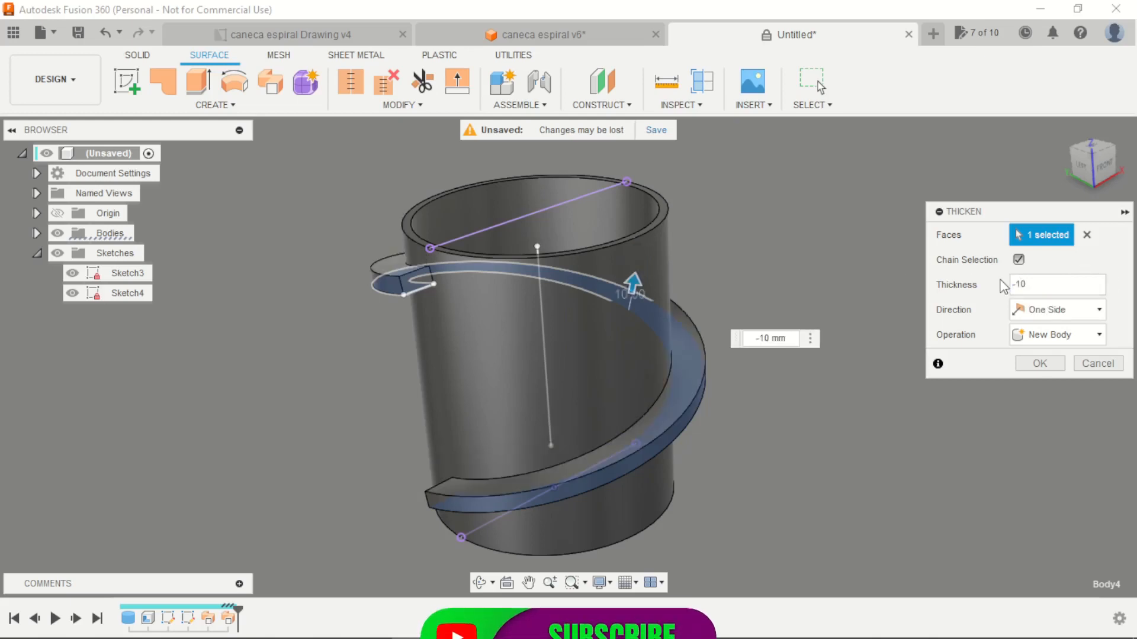
{"action": "key", "text": "Return"}
Hide the two sketches holding the sweep's profile and path
{"action": "scroll", "coordinate": [621, 241], "scroll_direction": "down", "scroll_amount": 2}
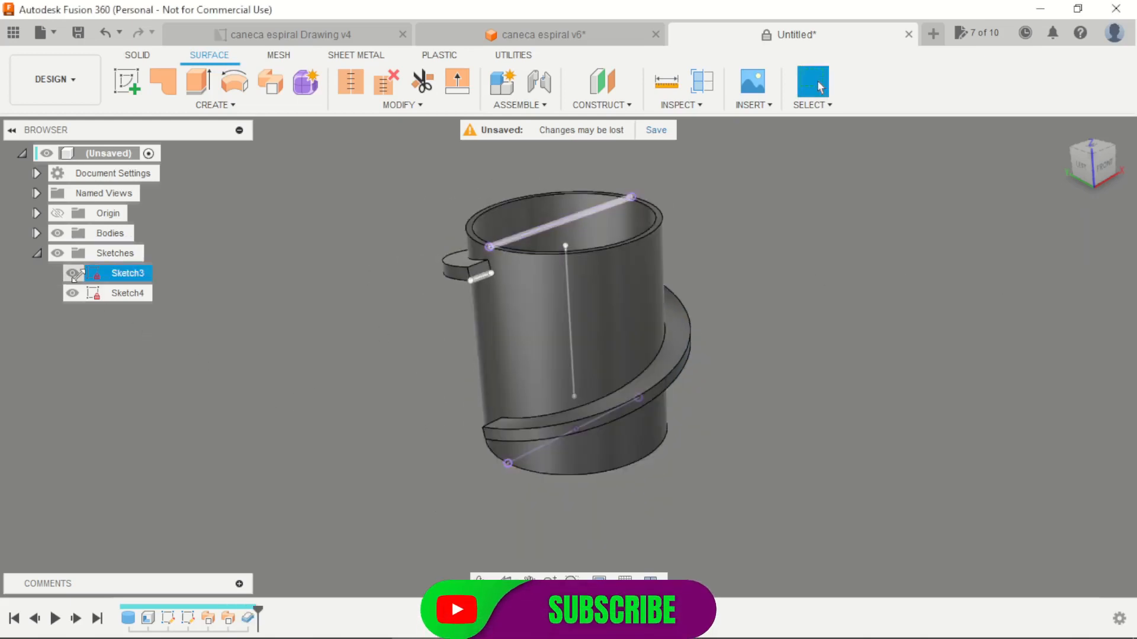
{"action": "mouse_move", "coordinate": [307, 371]}
{"action": "middle_mouse_down", "text": "shift"}
{"action": "mouse_move", "coordinate": [393, 335]}
{"action": "mouse_move", "coordinate": [310, 357]}
{"action": "mouse_move", "coordinate": [299, 376]}
{"action": "mouse_move", "coordinate": [325, 373]}
{"action": "mouse_move", "coordinate": [320, 388]}
{"action": "middle_mouse_up", "text": "shift"}
{"action": "scroll", "coordinate": [406, 379], "scroll_direction": "up", "scroll_amount": 2}
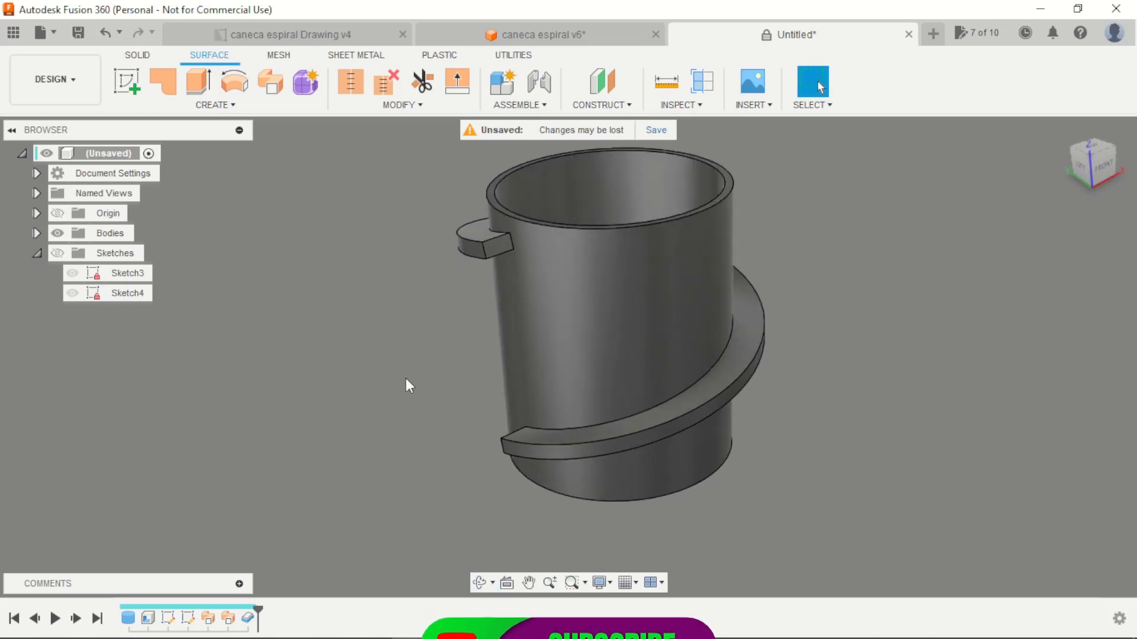
Fillet the two outer edges of the spiral band with a 5 mm radius
{"action": "middle_click_drag", "start_coordinate": [406, 380], "coordinate": [411, 370], "text": "shift"}
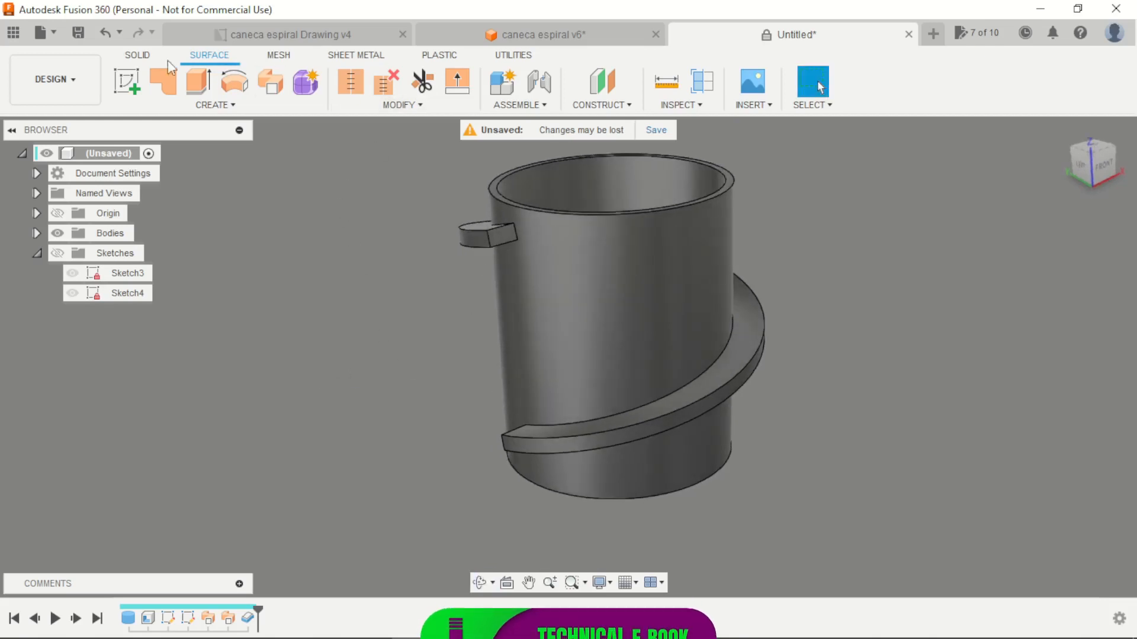
{"action": "left_click", "coordinate": [137, 56]}
{"action": "left_click", "coordinate": [459, 84]}
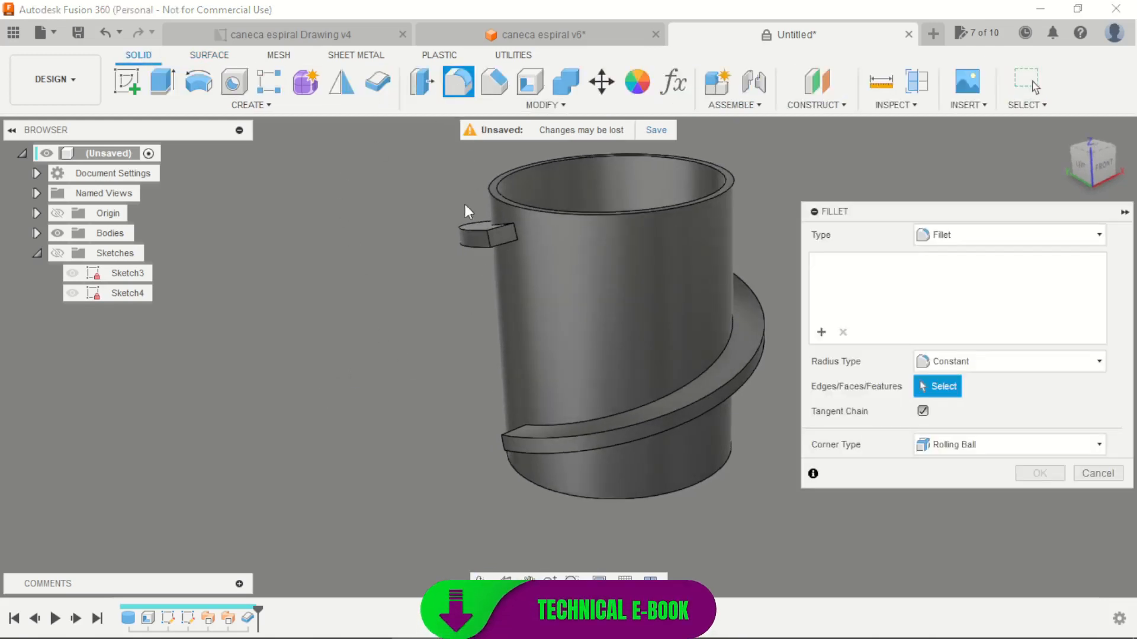
{"action": "left_click", "coordinate": [470, 247]}
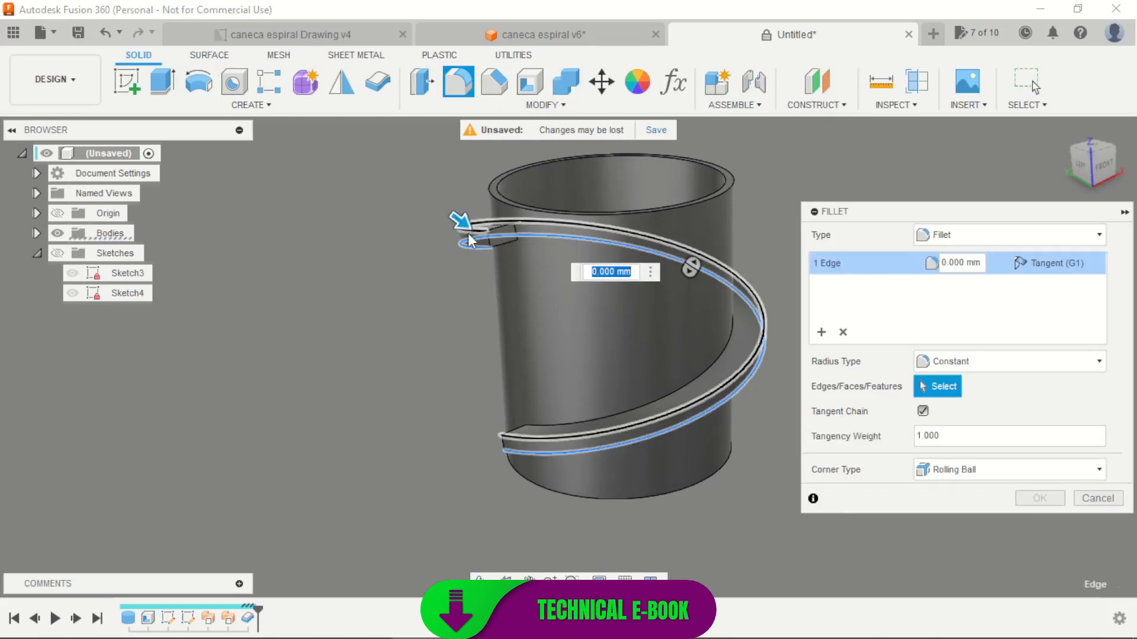
{"action": "left_click", "coordinate": [468, 233]}
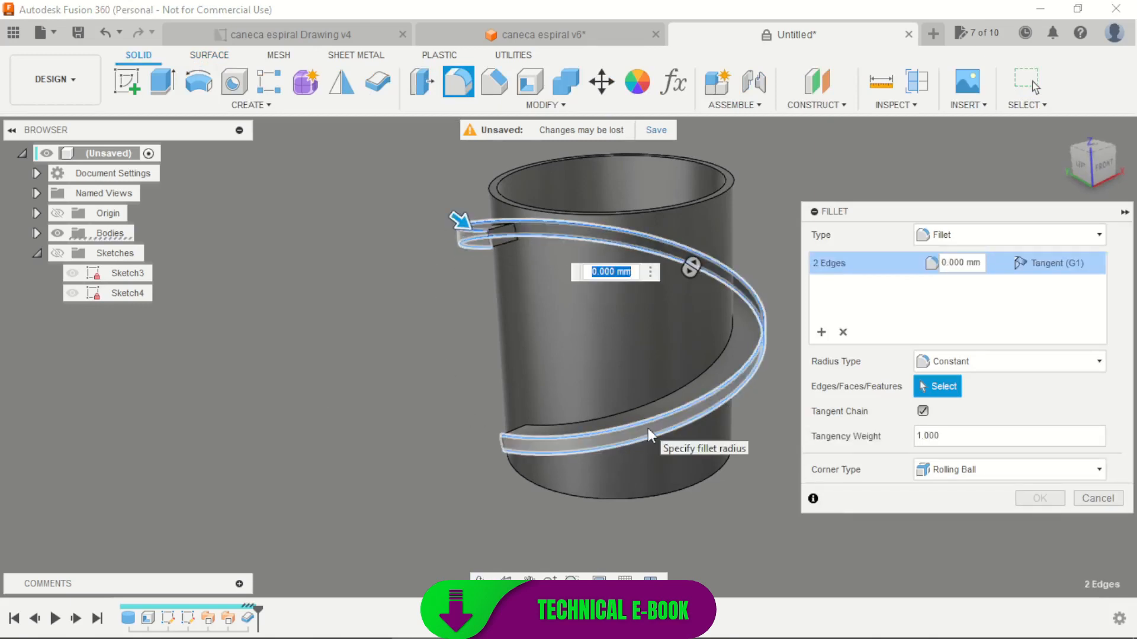
{"action": "type", "text": "5"}
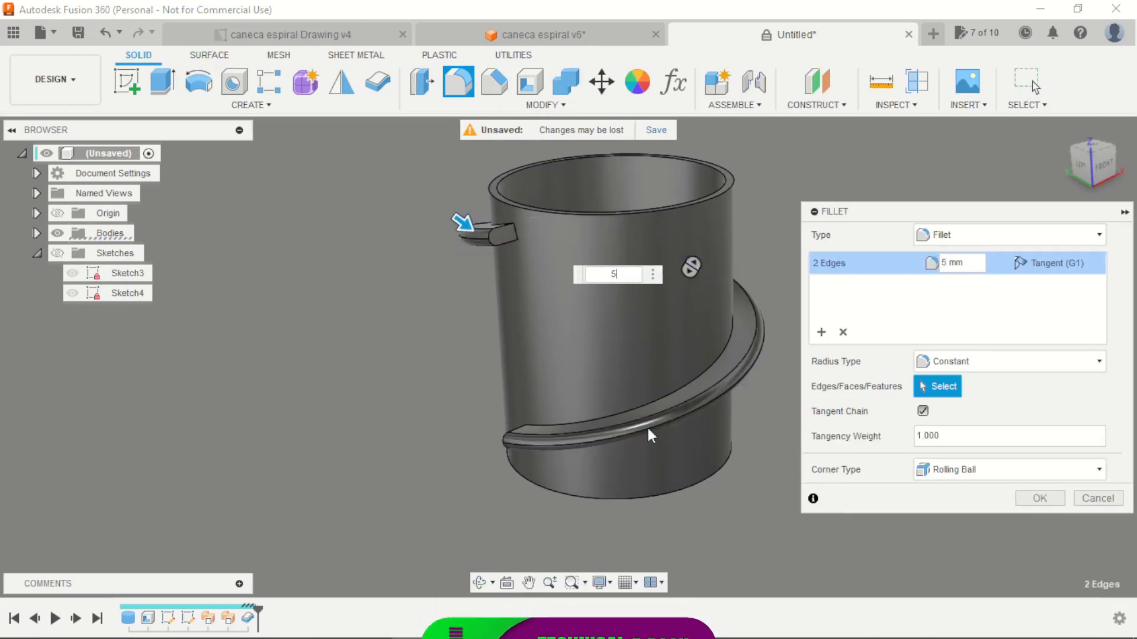
{"action": "key", "text": "Return"}
{"action": "scroll", "coordinate": [492, 222], "scroll_direction": "up", "scroll_amount": 5}
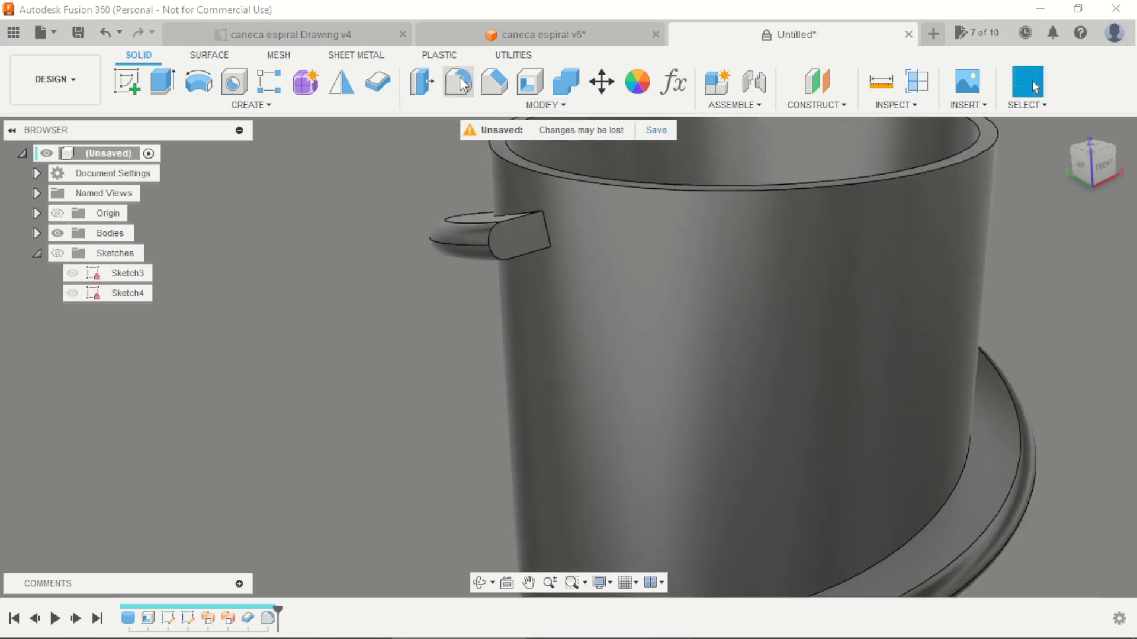
Fillet the edges of both end faces of the spiral band with a 5 mm radius
{"action": "left_click", "coordinate": [459, 83]}
{"action": "left_click", "coordinate": [505, 257]}
{"action": "scroll", "coordinate": [485, 229], "scroll_direction": "down", "scroll_amount": 4}
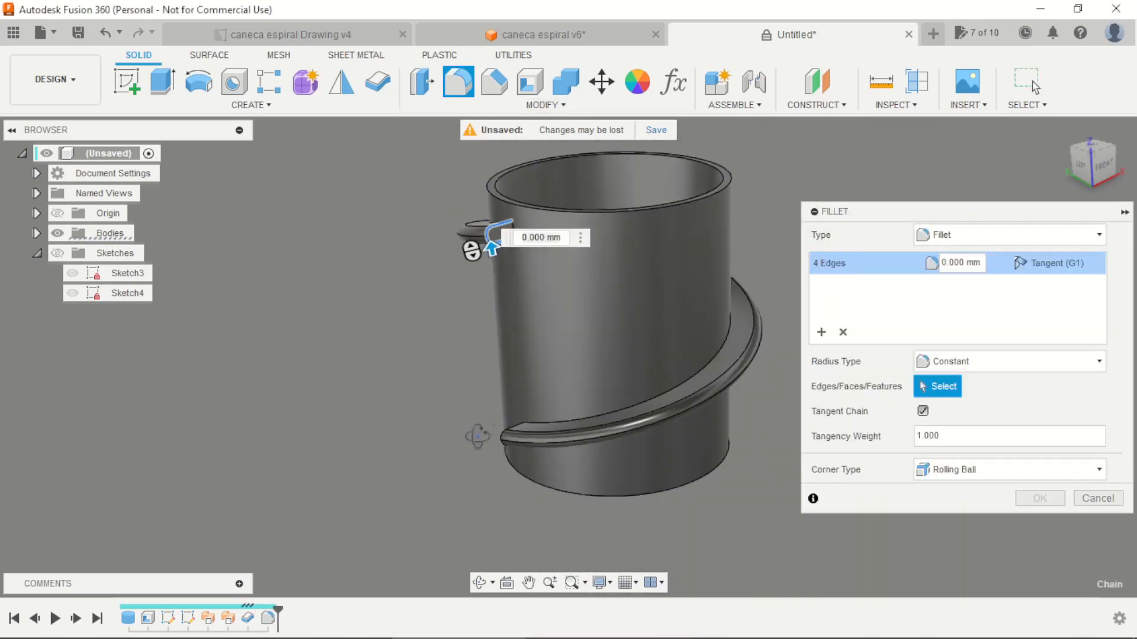
{"action": "middle_click_drag", "start_coordinate": [492, 246], "coordinate": [635, 436], "text": "shift"}
{"action": "left_click", "coordinate": [631, 432]}
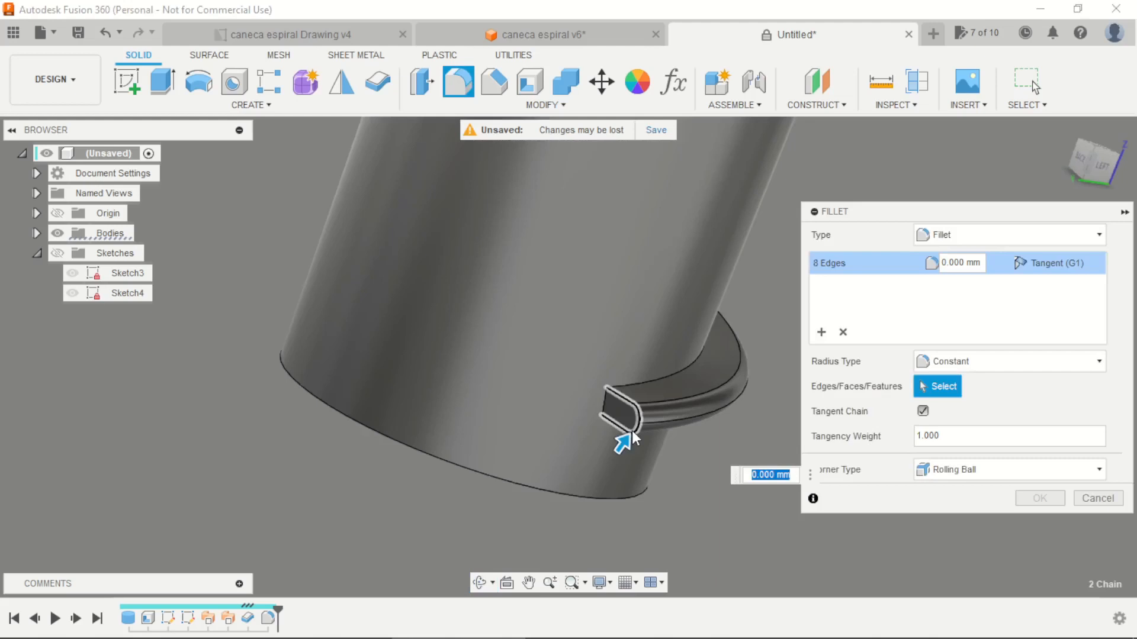
{"action": "type", "text": "5"}
{"action": "key", "text": "Return"}
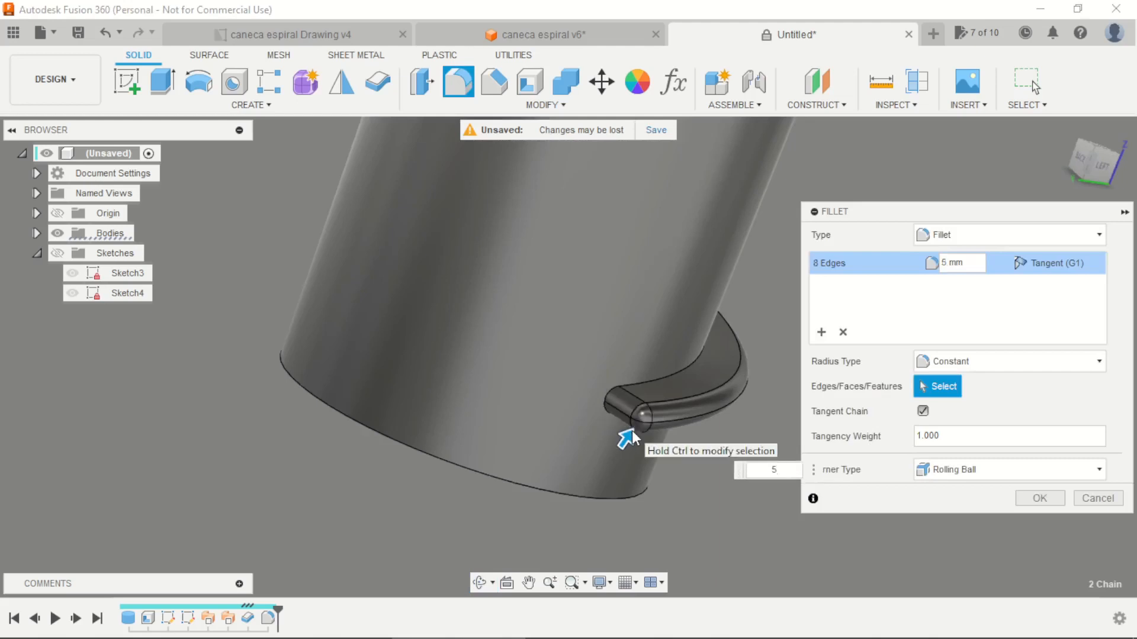
{"action": "key", "text": "Return"}
{"action": "middle_click_drag", "start_coordinate": [607, 400], "coordinate": [605, 482], "text": "shift"}
{"action": "key", "text": "Escape"}
Fillet the inner and outer edges of the mug's top rim with a 2.5 mm radius
{"action": "scroll", "coordinate": [467, 344], "scroll_direction": "up", "scroll_amount": 2}
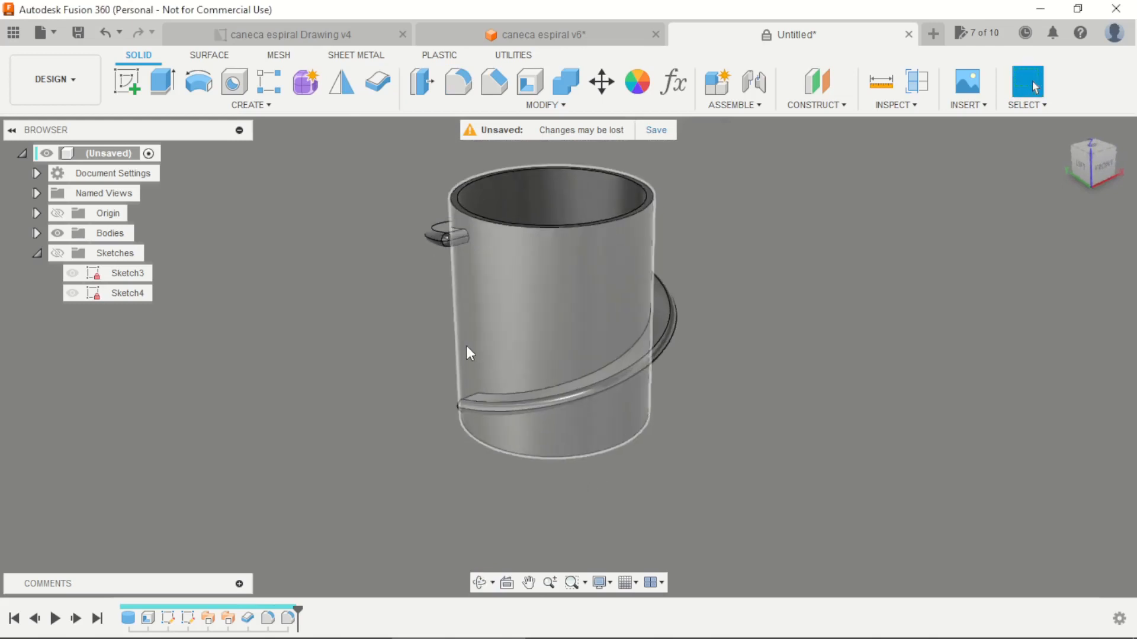
{"action": "left_click", "coordinate": [472, 85]}
{"action": "scroll", "coordinate": [429, 171], "scroll_direction": "up", "scroll_amount": 3}
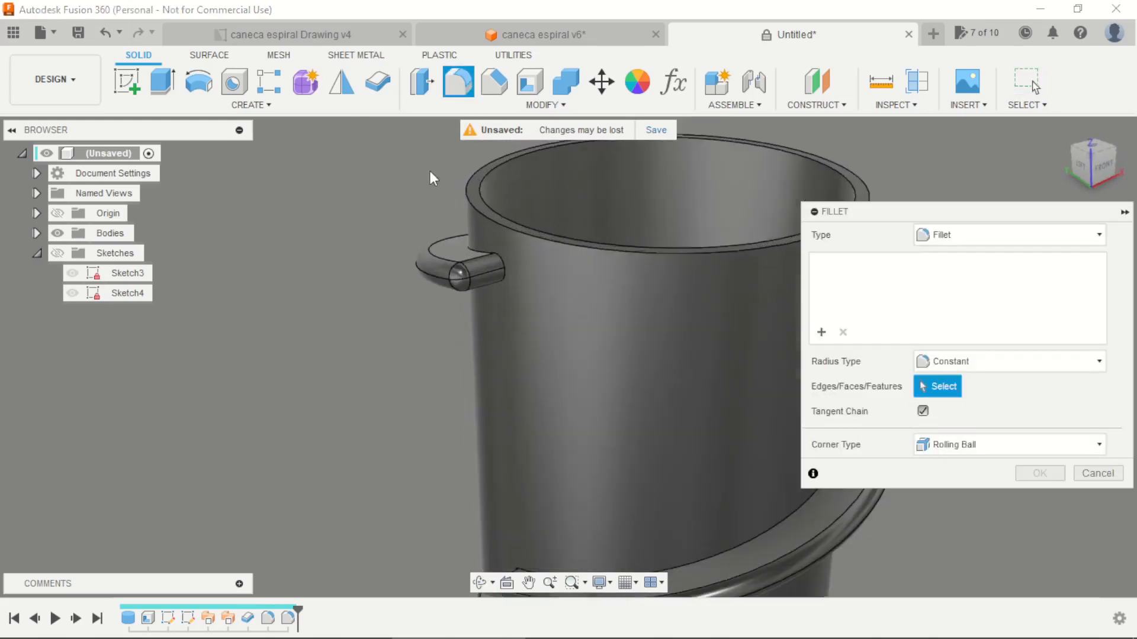
{"action": "left_click", "coordinate": [480, 204]}
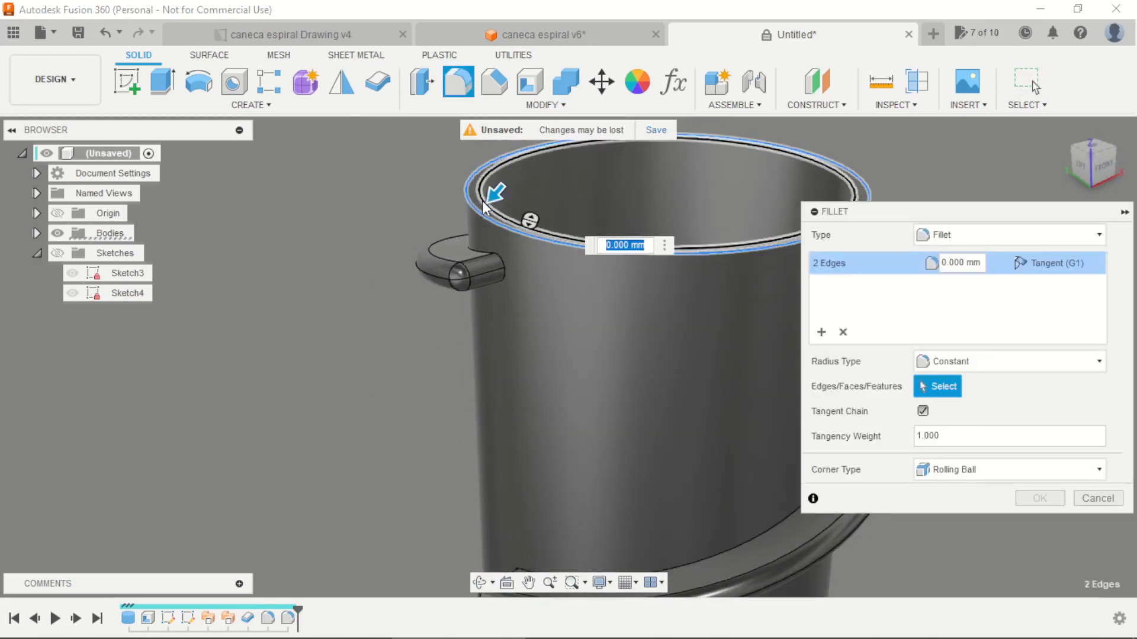
{"action": "type", "text": "2,5"}
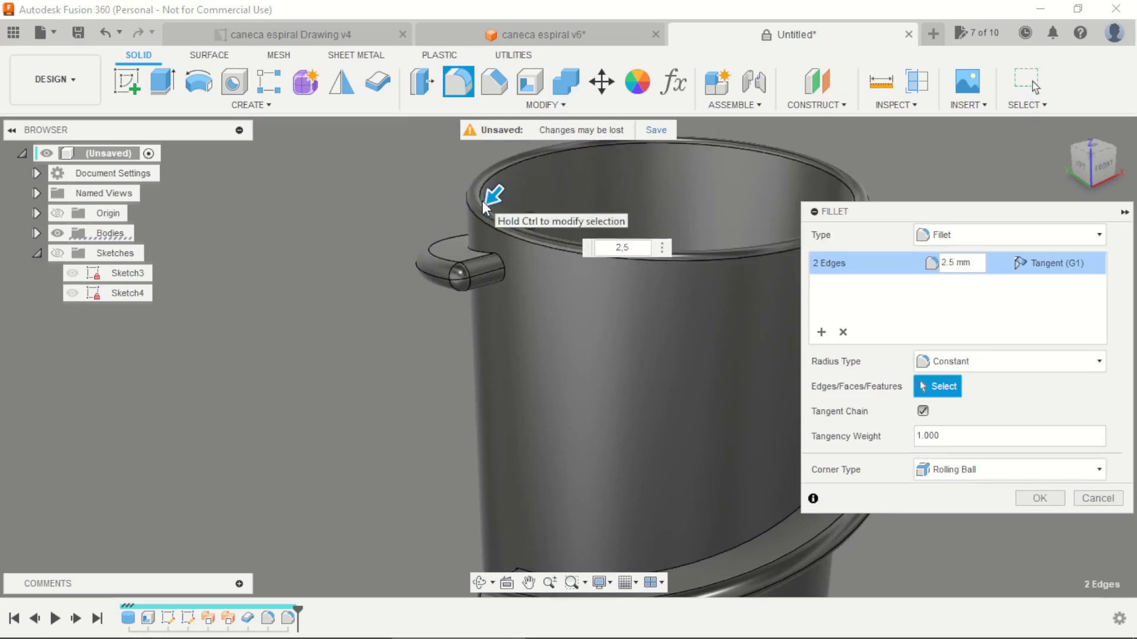
{"action": "key", "text": "Return"}
Fillet the outer bottom edge of the mug with a 10 mm radius
{"action": "scroll", "coordinate": [482, 201], "scroll_direction": "down", "scroll_amount": 5}
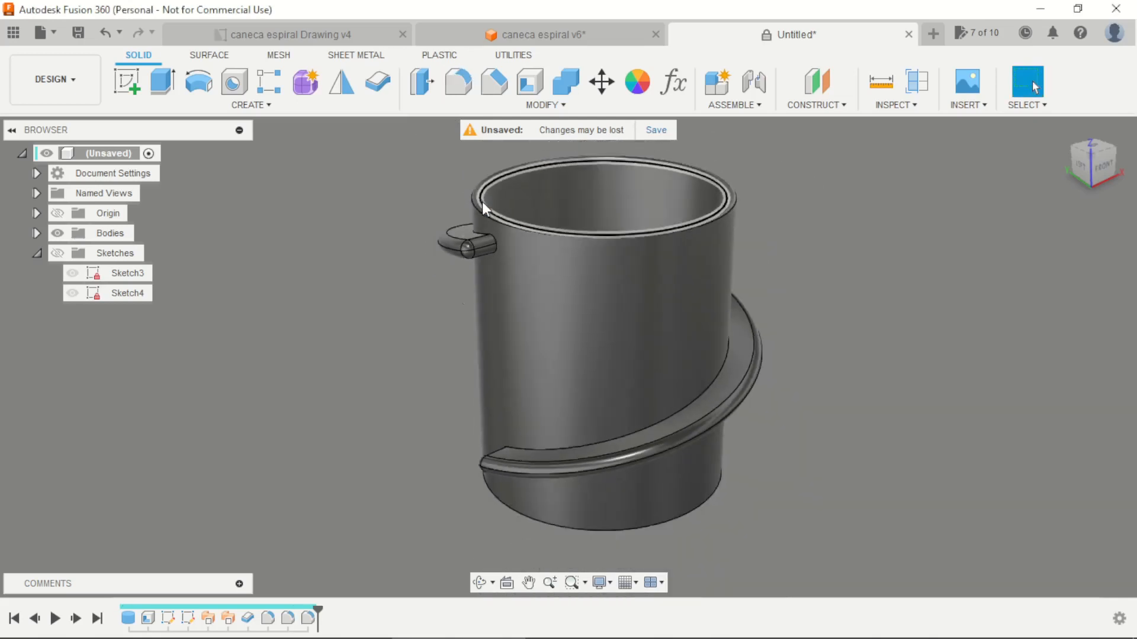
{"action": "middle_click_drag", "start_coordinate": [444, 440], "coordinate": [444, 371], "text": "shift"}
{"action": "scroll", "coordinate": [459, 480], "scroll_direction": "up", "scroll_amount": 3}
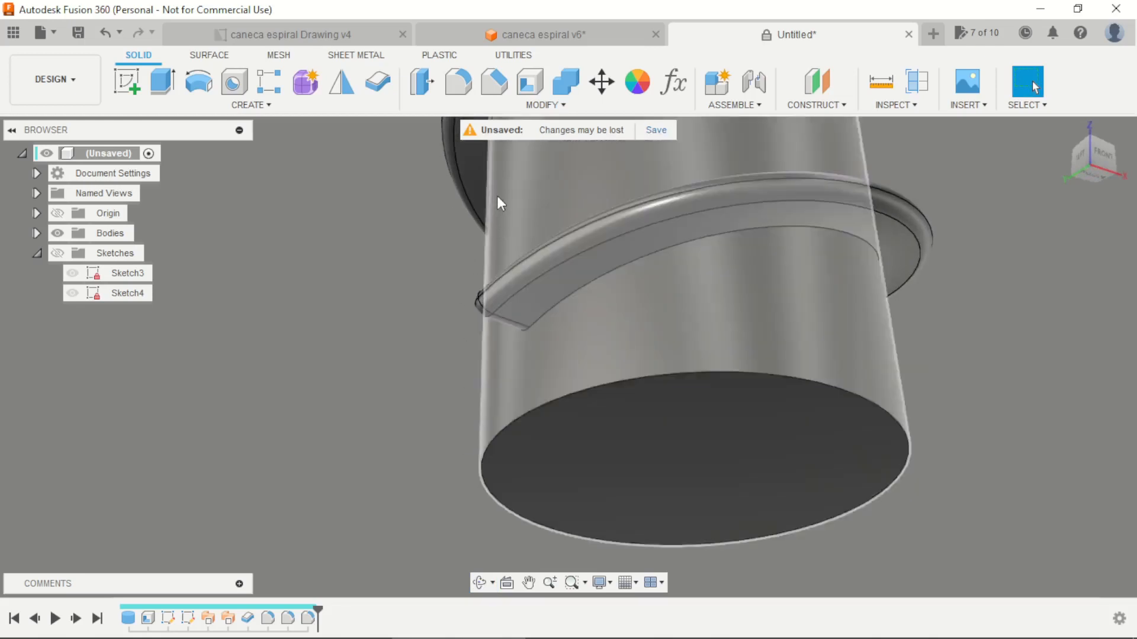
{"action": "key", "text": "f"}
{"action": "left_click", "coordinate": [494, 442]}
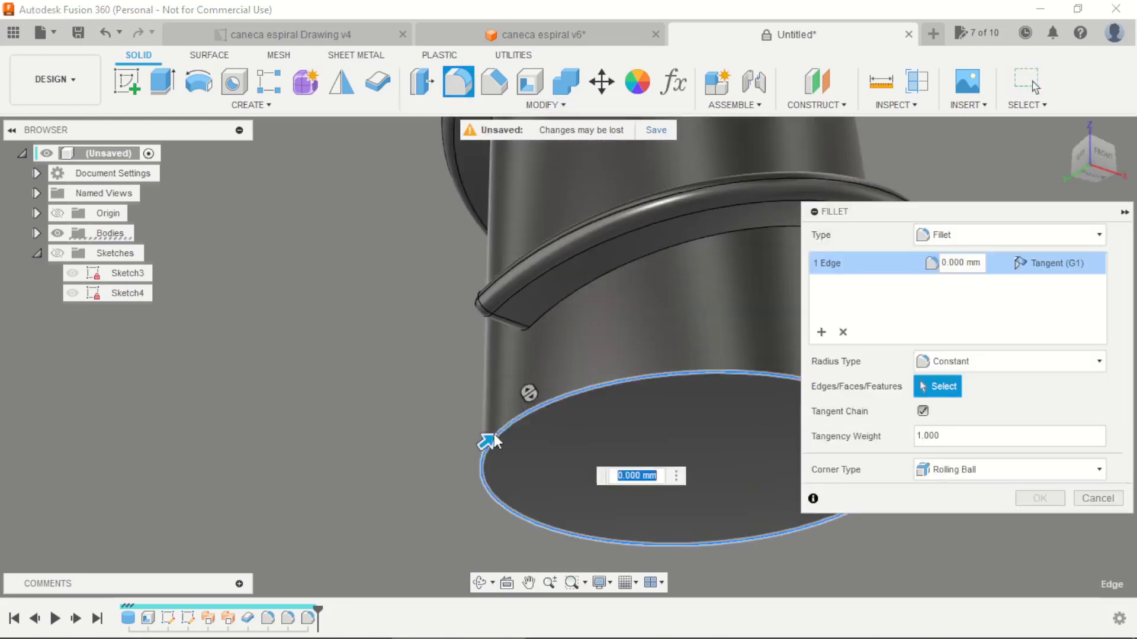
{"action": "type", "text": "10"}
{"action": "key", "text": "Return"}
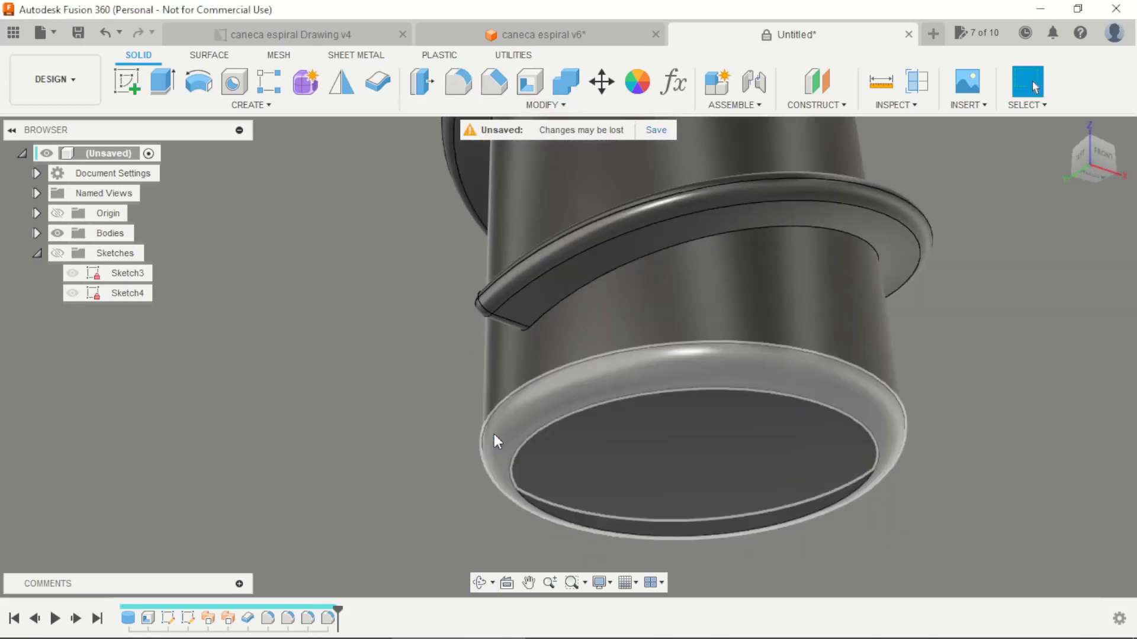
Fillet the inside edge at the mug's floor with a 5 mm radius
{"action": "scroll", "coordinate": [494, 434], "scroll_direction": "down", "scroll_amount": 5}
{"action": "middle_click_drag", "start_coordinate": [574, 463], "coordinate": [648, 418], "text": "shift"}
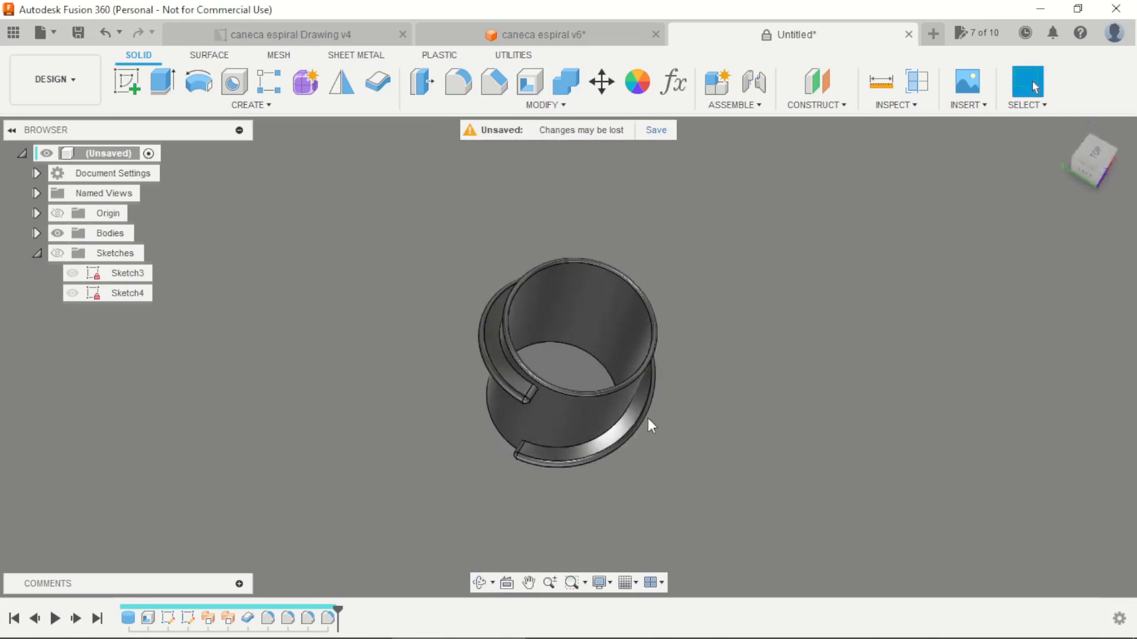
{"action": "scroll", "coordinate": [560, 363], "scroll_direction": "up", "scroll_amount": 5}
{"action": "left_click", "coordinate": [457, 83]}
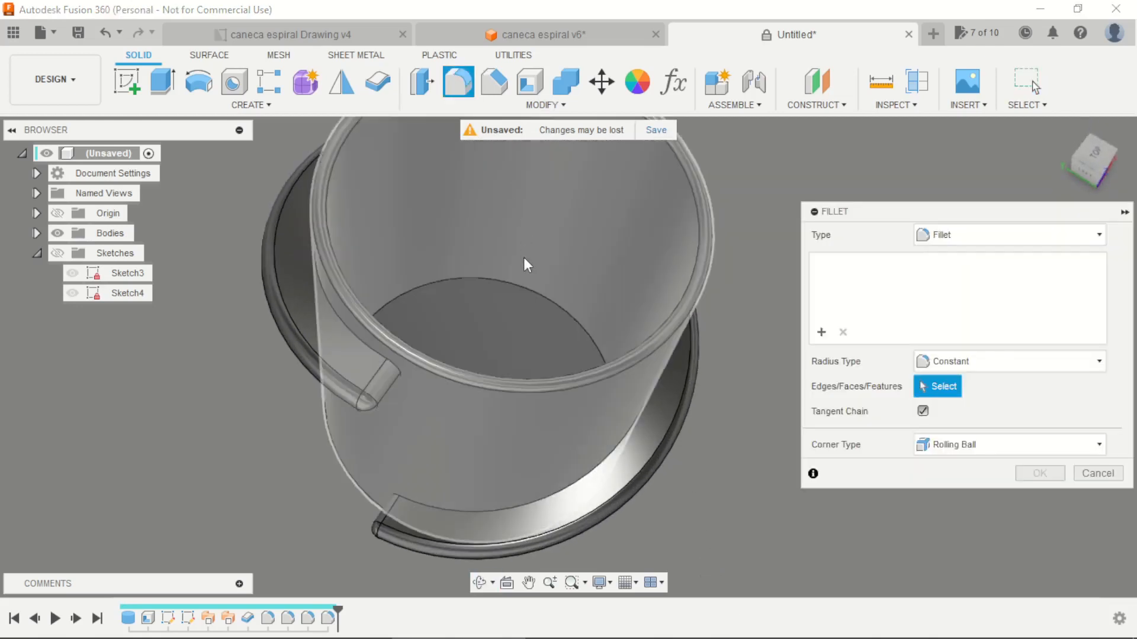
{"action": "left_click", "coordinate": [523, 290]}
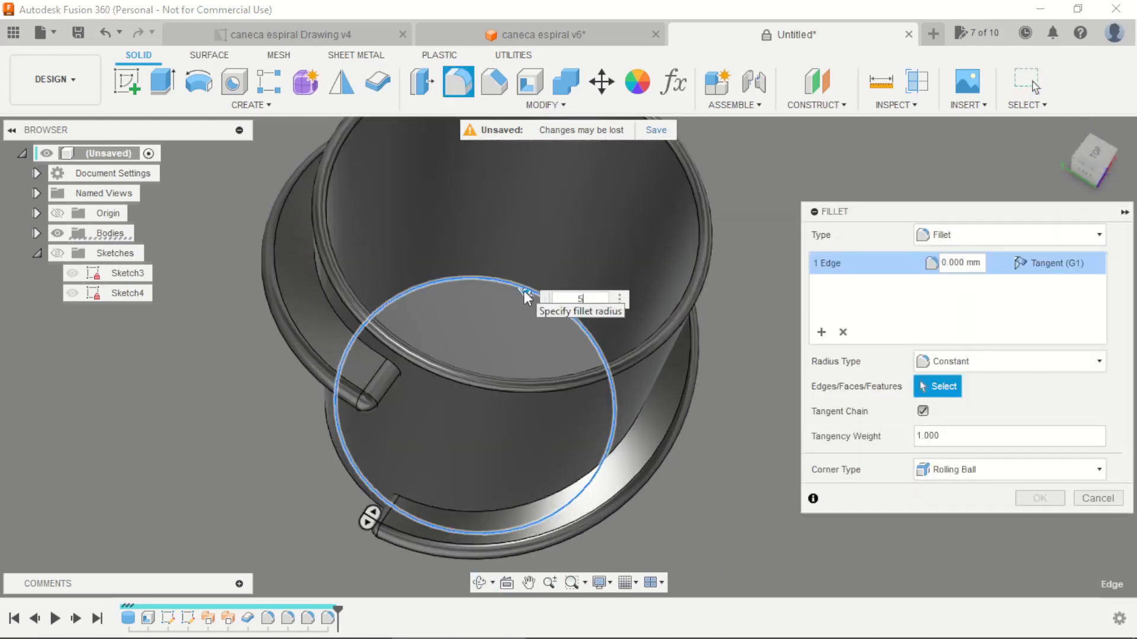
{"action": "key", "text": "Return"}
Check the drawing's pattern note and set up a circular pattern of the spiral's Sweep, Thicken and two Fillet features
{"action": "scroll", "coordinate": [524, 289], "scroll_direction": "down", "scroll_amount": 5}
{"action": "middle_click_drag", "start_coordinate": [635, 396], "coordinate": [652, 358], "text": "shift"}
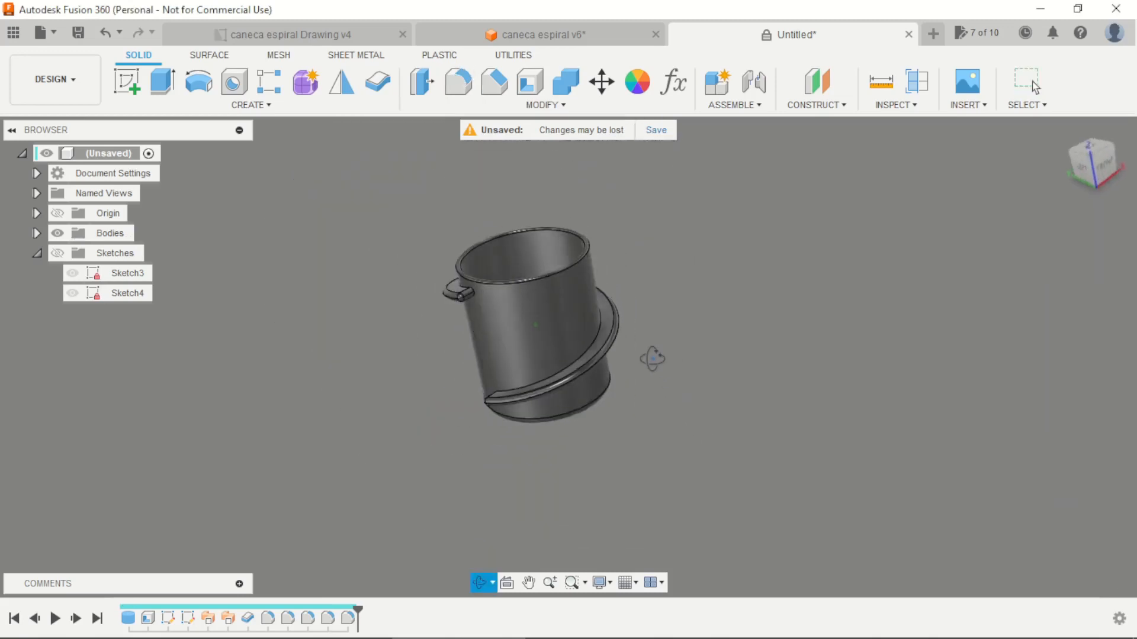
{"action": "left_click", "coordinate": [304, 36]}
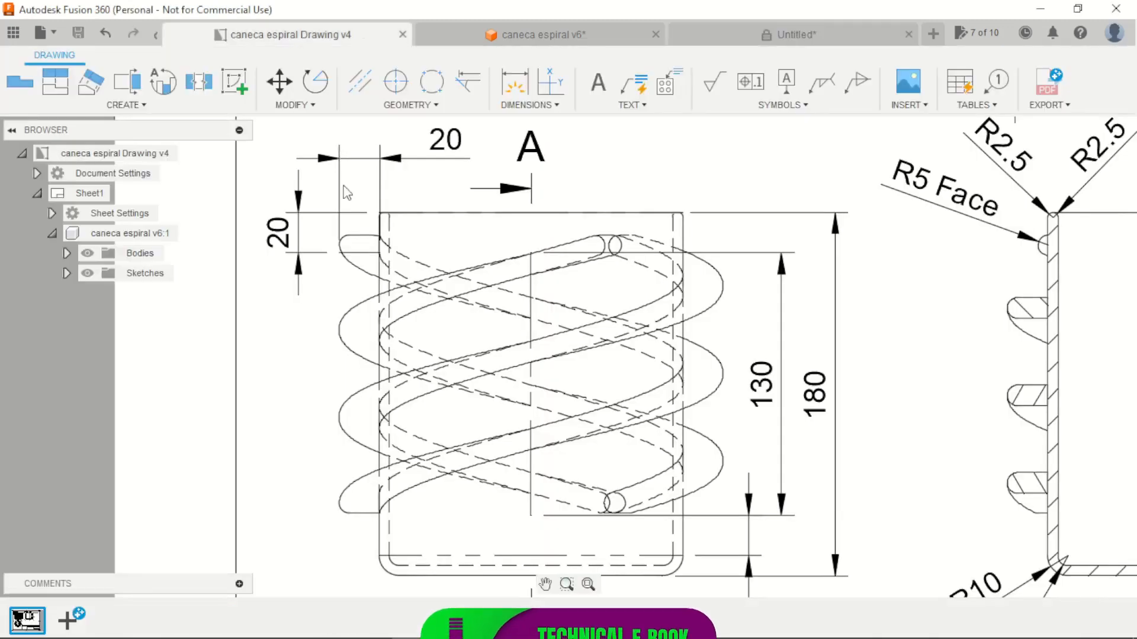
{"action": "scroll", "coordinate": [346, 193], "scroll_direction": "down", "scroll_amount": 4}
{"action": "scroll", "coordinate": [843, 256], "scroll_direction": "up", "scroll_amount": 2}
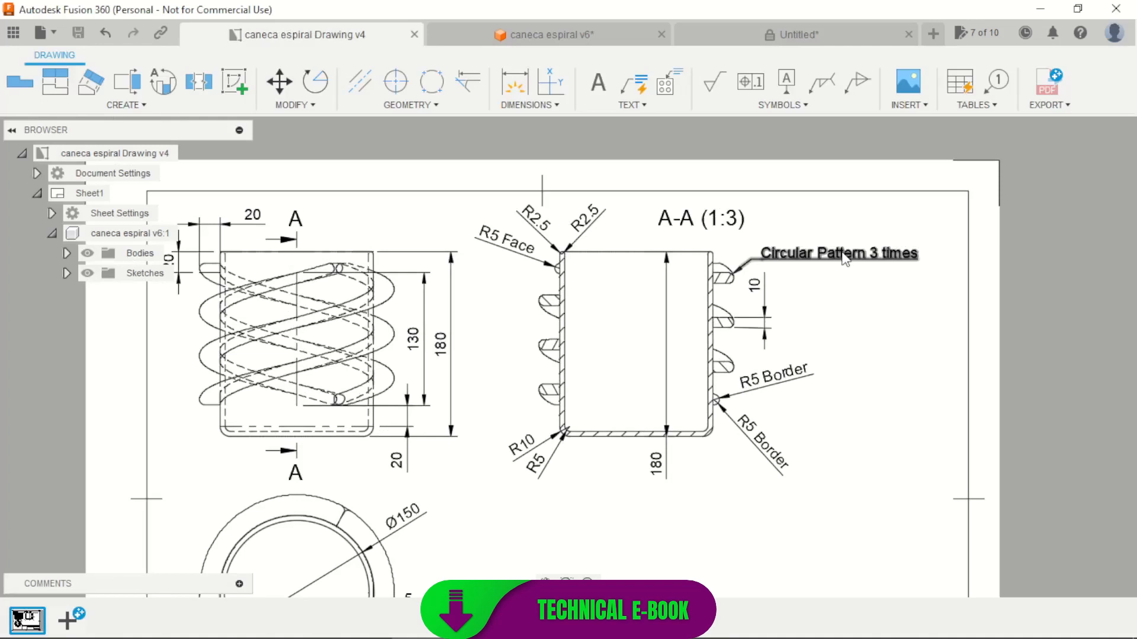
{"action": "scroll", "coordinate": [808, 228], "scroll_direction": "down", "scroll_amount": 3}
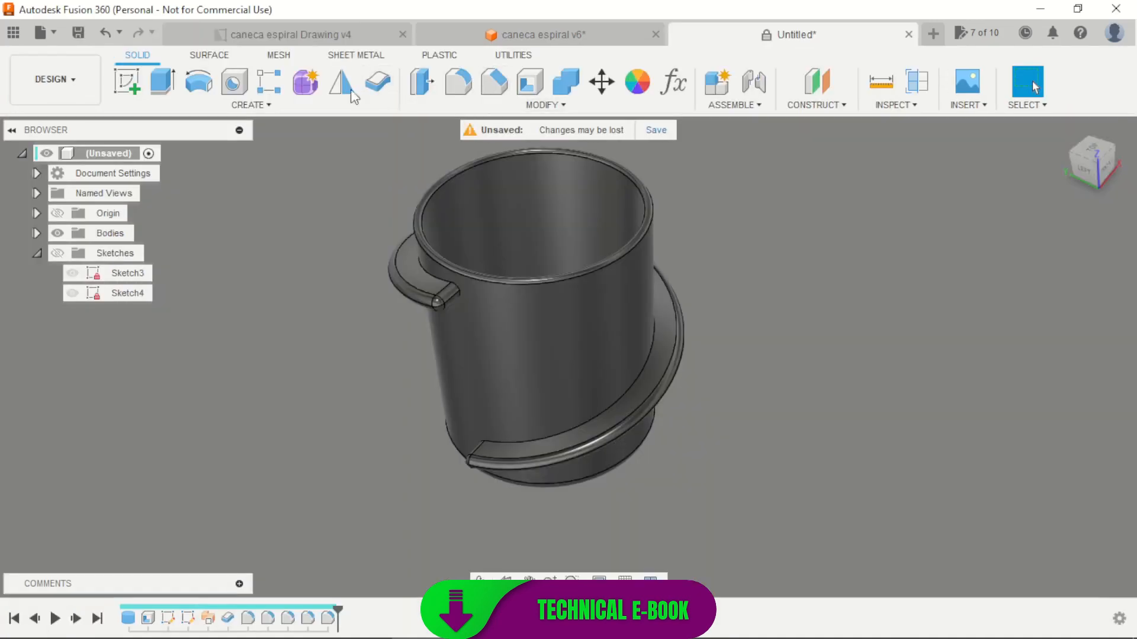
{"action": "left_click", "coordinate": [271, 79]}
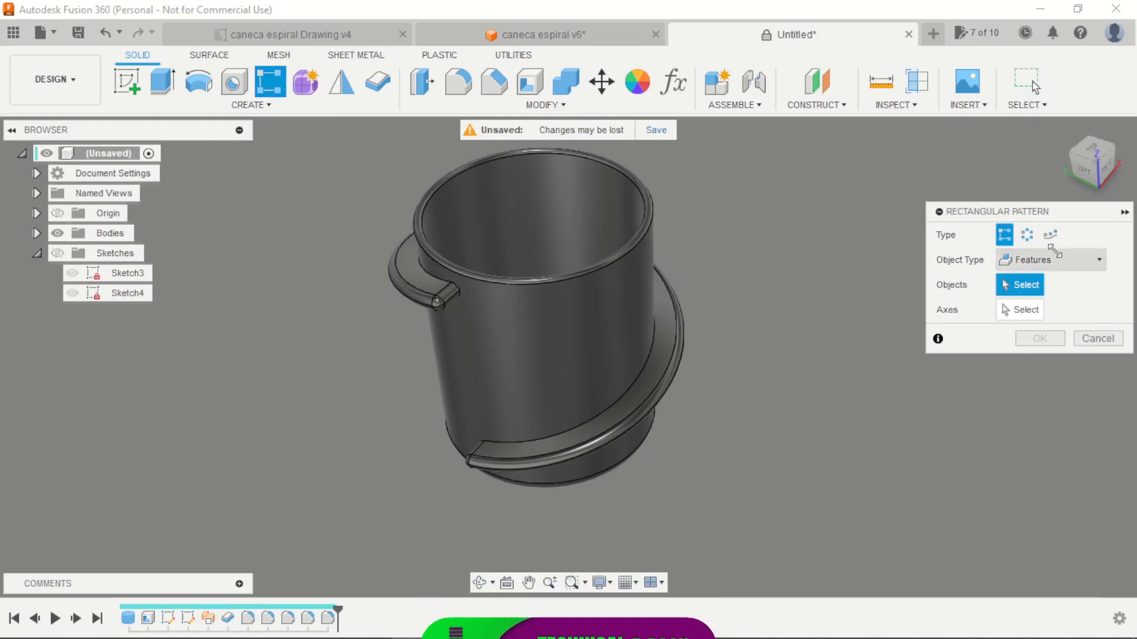
{"action": "left_click", "coordinate": [1027, 235]}
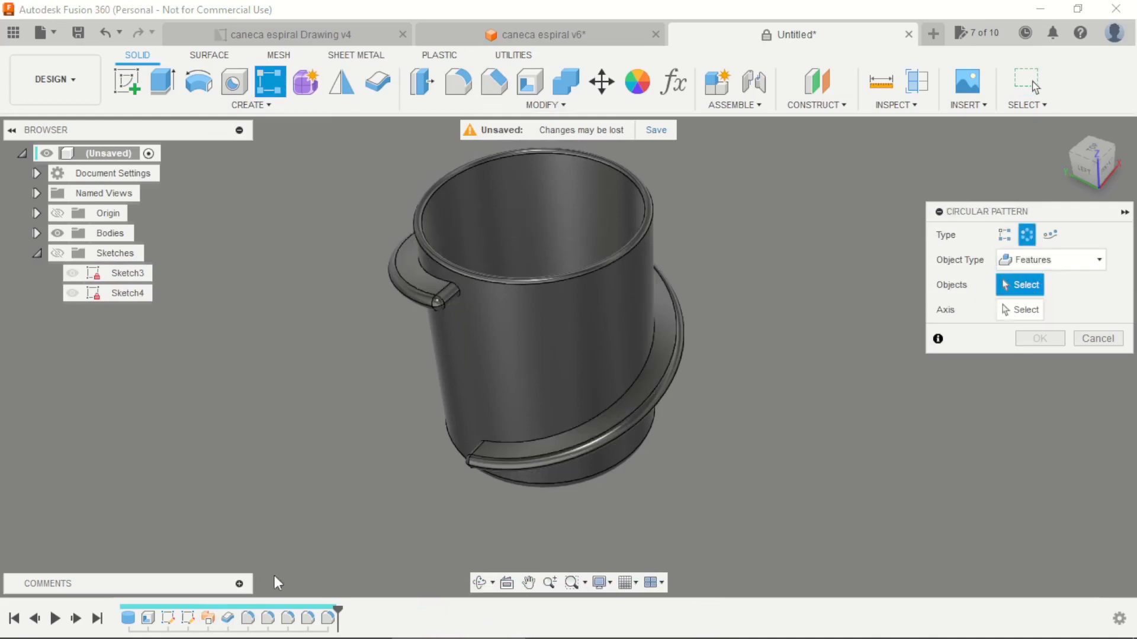
{"action": "left_click", "coordinate": [208, 620]}
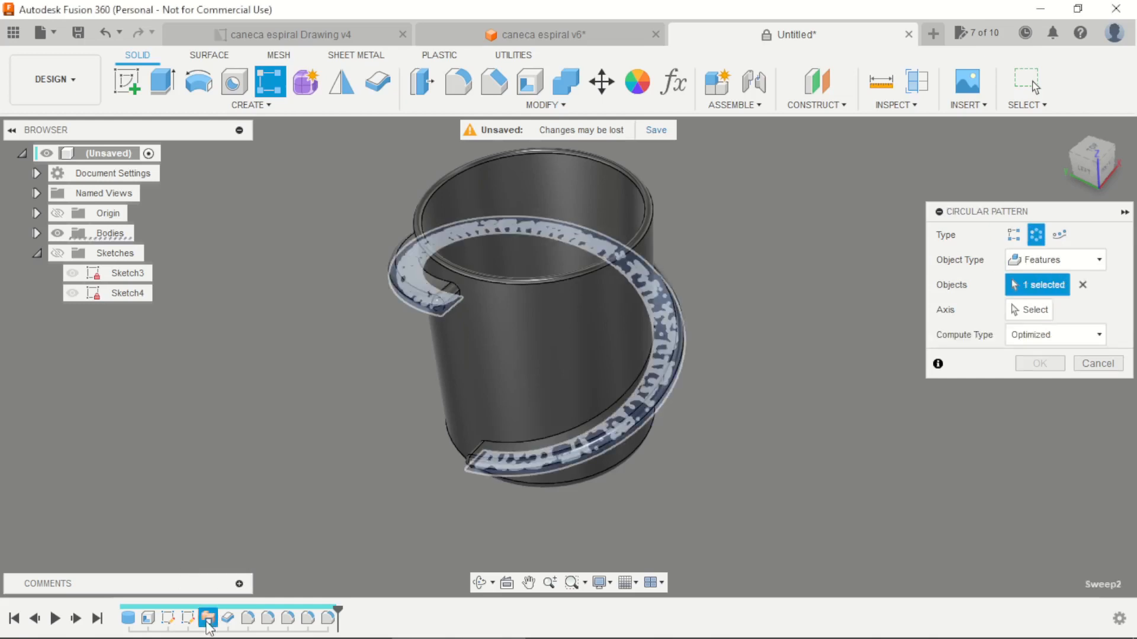
{"action": "left_click", "coordinate": [229, 620]}
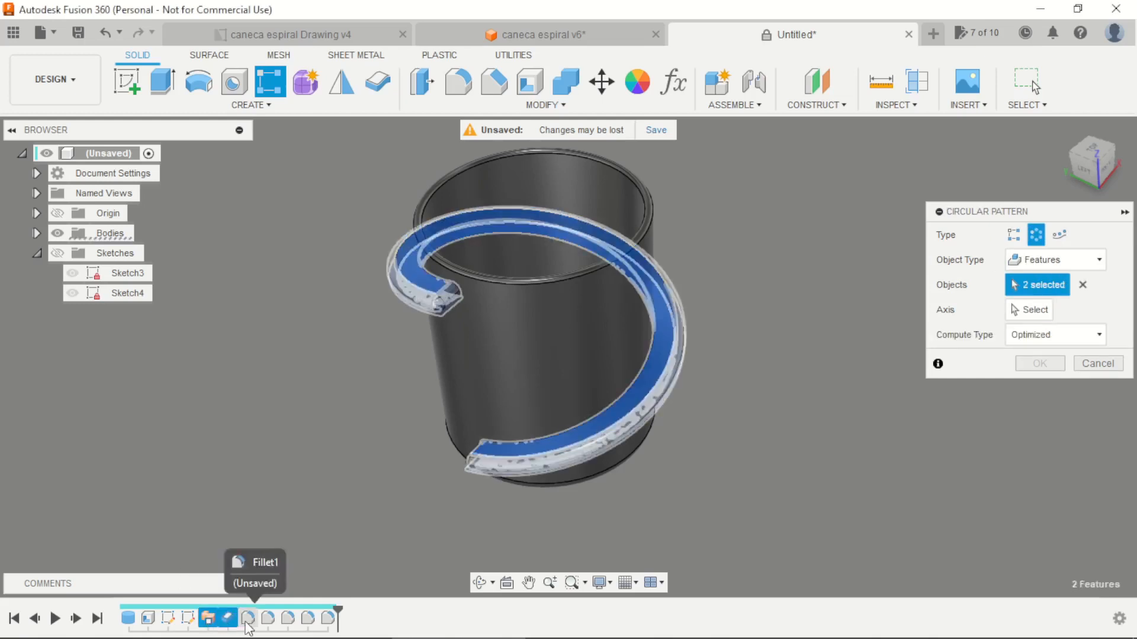
{"action": "left_click", "coordinate": [248, 619]}
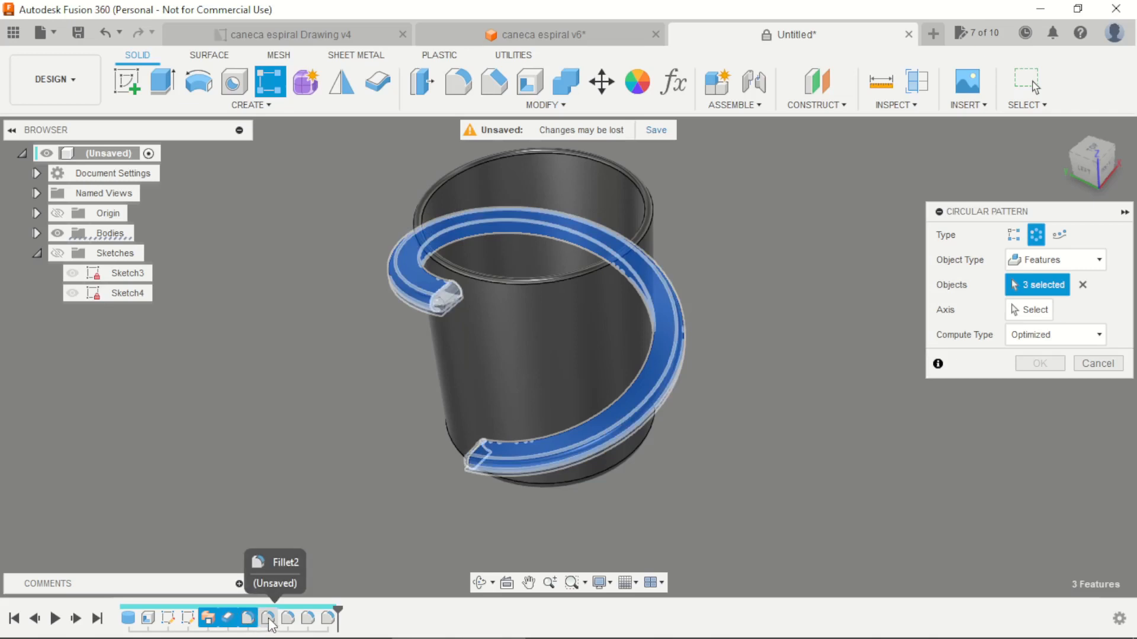
{"action": "left_click", "coordinate": [268, 622]}
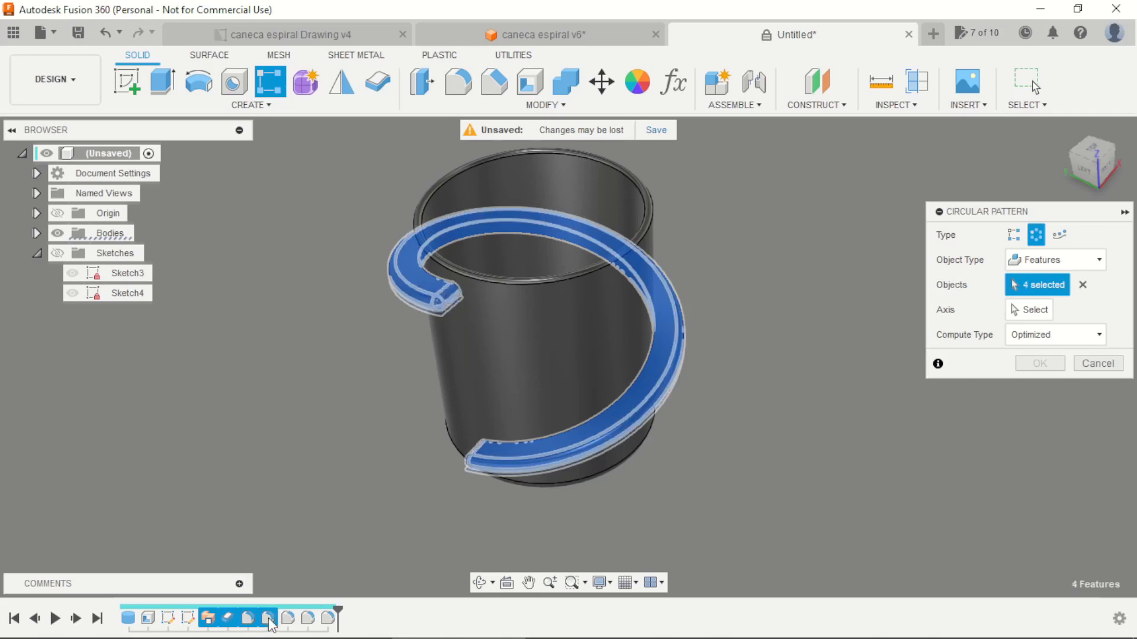
Pattern the selected spiral features around the vertical Z axis with full distribution, a quantity of 3 and Optimized compute type
{"action": "left_click", "coordinate": [1027, 310]}
{"action": "scroll", "coordinate": [634, 410], "scroll_direction": "down", "scroll_amount": 5}
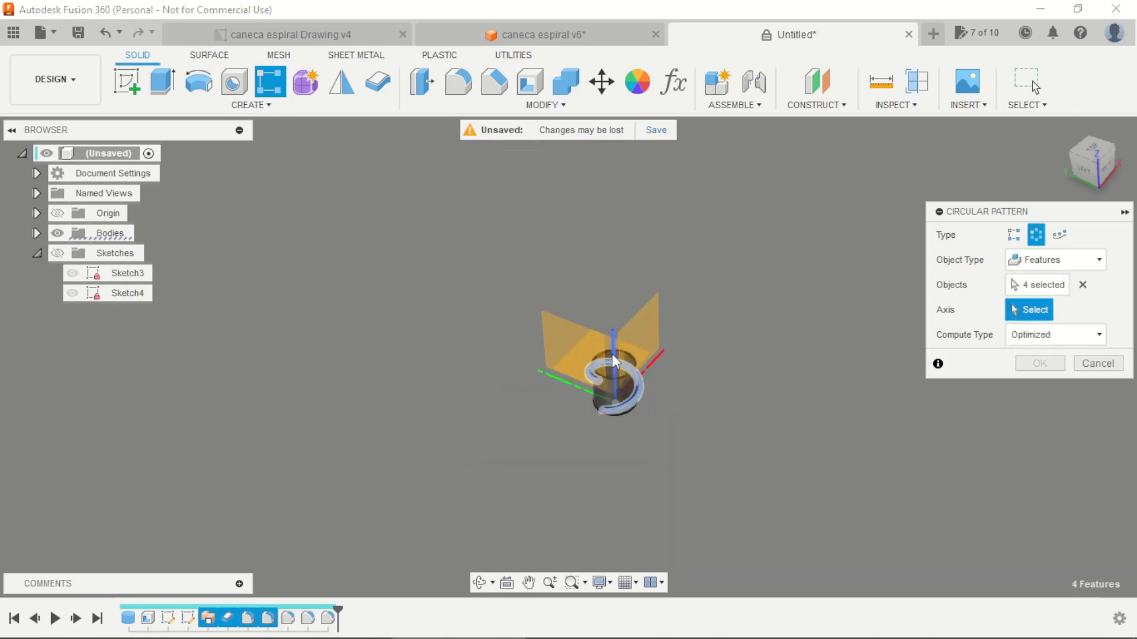
{"action": "left_click", "coordinate": [612, 350]}
{"action": "scroll", "coordinate": [598, 367], "scroll_direction": "up", "scroll_amount": 5}
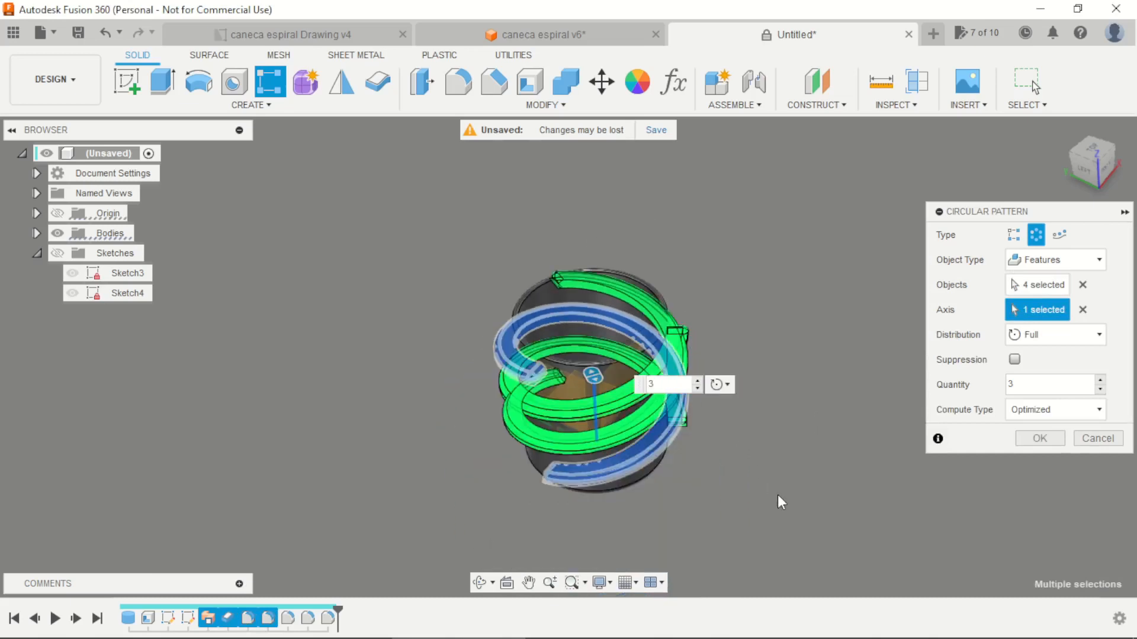
{"action": "scroll", "coordinate": [772, 494], "scroll_direction": "up", "scroll_amount": 3}
{"action": "middle_click_drag", "start_coordinate": [769, 495], "coordinate": [733, 482], "text": "shift"}
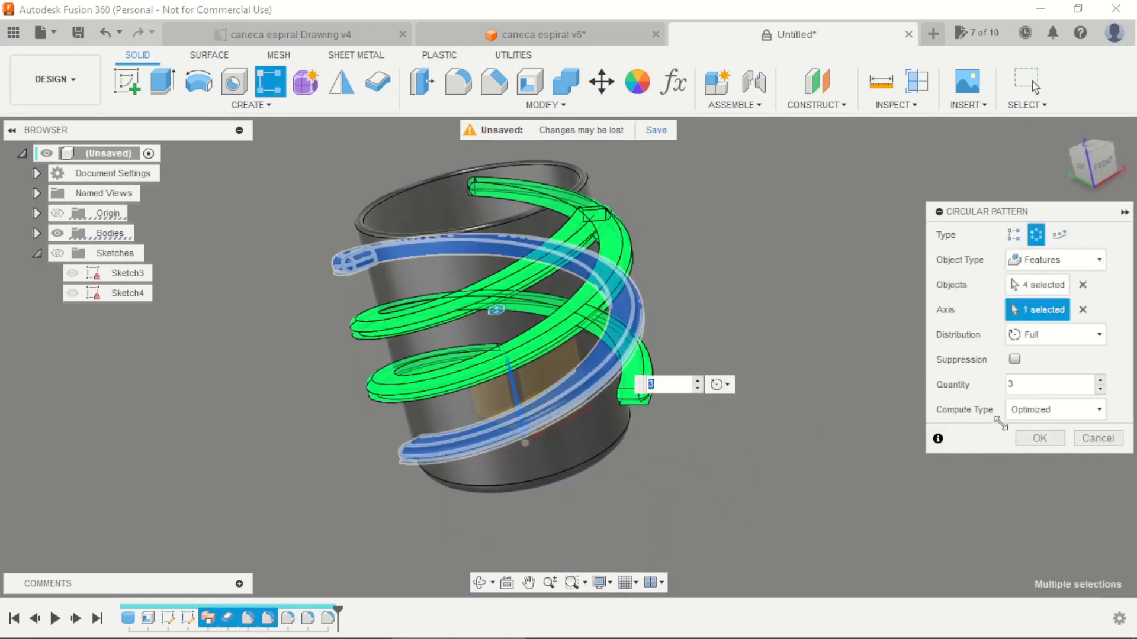
{"action": "left_click", "coordinate": [1045, 416]}
{"action": "left_click", "coordinate": [1039, 434]}
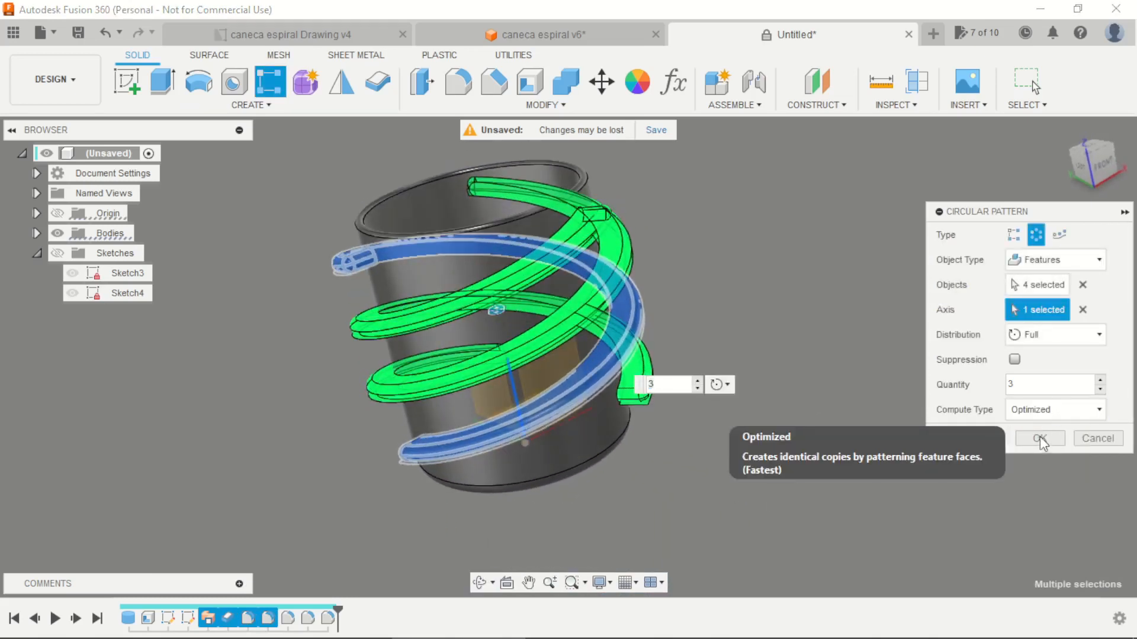
{"action": "left_click", "coordinate": [1040, 439]}
Apply the Paint - Enamel Glossy (Blue) appearance to the cylindrical mug body
{"action": "middle_click_drag", "start_coordinate": [727, 348], "coordinate": [644, 169], "text": "shift"}
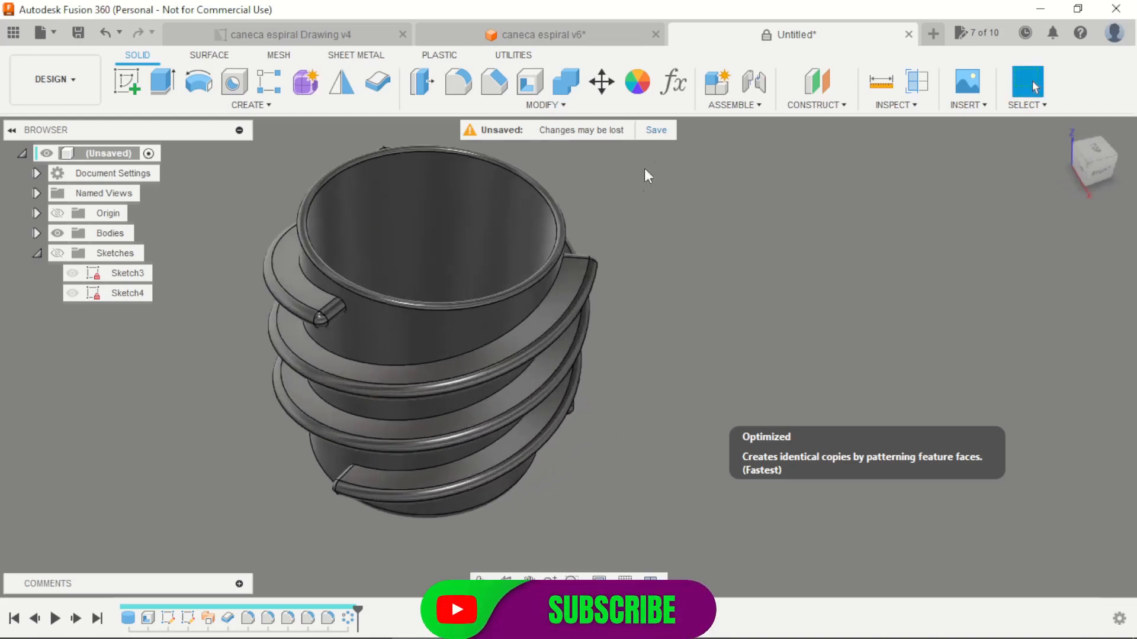
{"action": "key", "text": "a"}
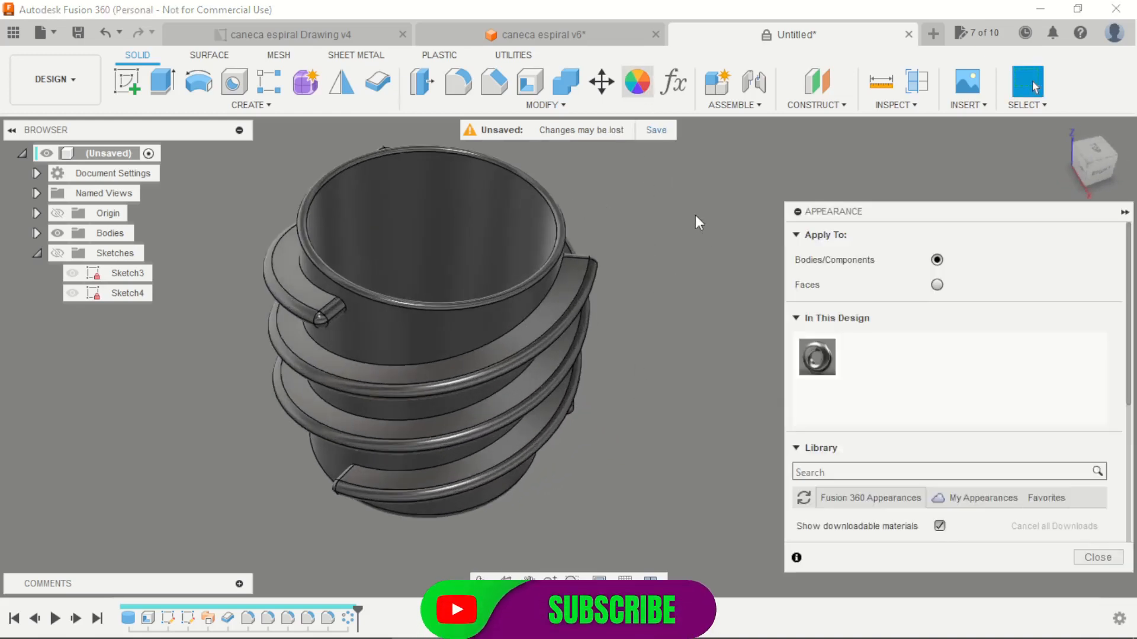
{"action": "scroll", "coordinate": [851, 393], "scroll_direction": "down", "scroll_amount": 4}
{"action": "scroll", "coordinate": [849, 398], "scroll_direction": "down", "scroll_amount": 3}
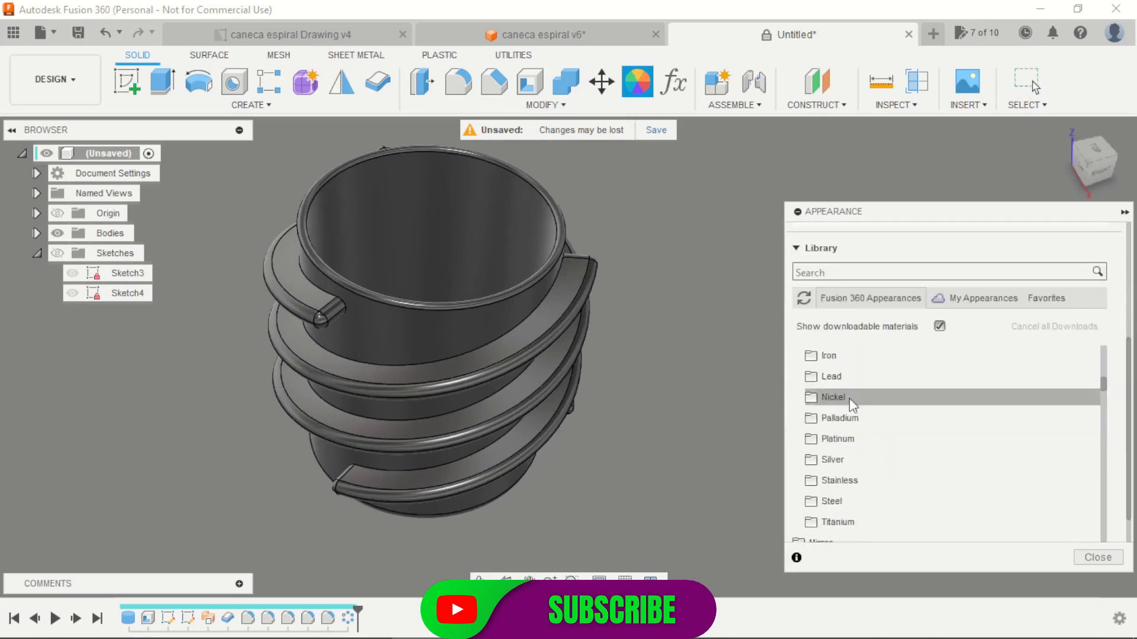
{"action": "scroll", "coordinate": [846, 402], "scroll_direction": "up", "scroll_amount": 3}
{"action": "scroll", "coordinate": [821, 412], "scroll_direction": "down", "scroll_amount": 5}
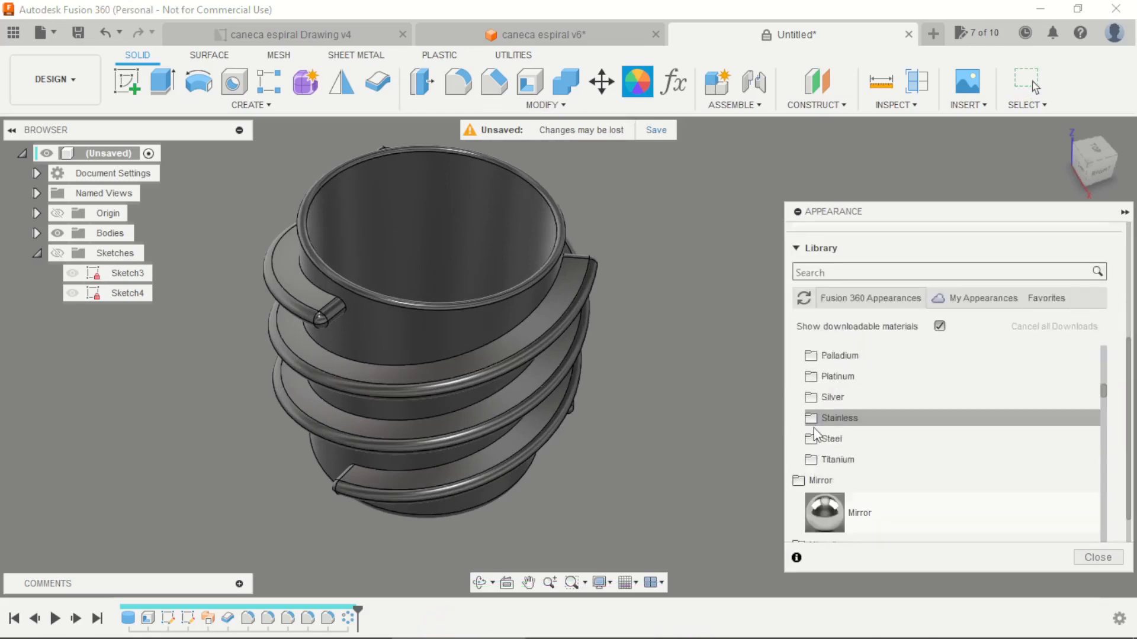
{"action": "scroll", "coordinate": [816, 437], "scroll_direction": "down", "scroll_amount": 3}
{"action": "scroll", "coordinate": [814, 456], "scroll_direction": "down", "scroll_amount": 5}
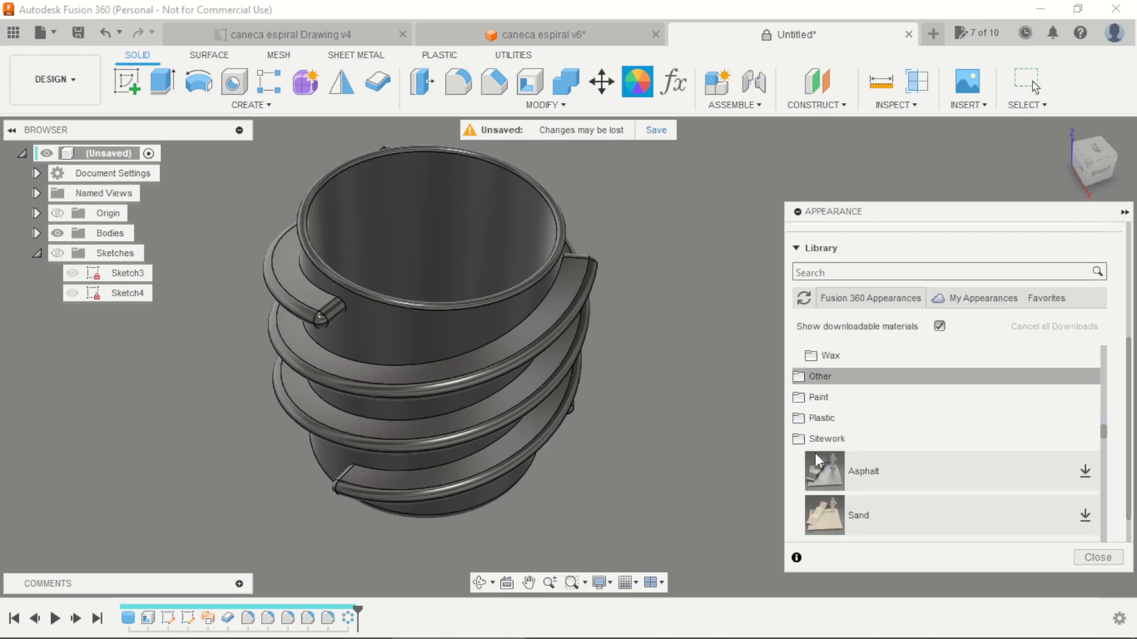
{"action": "left_click", "coordinate": [804, 401]}
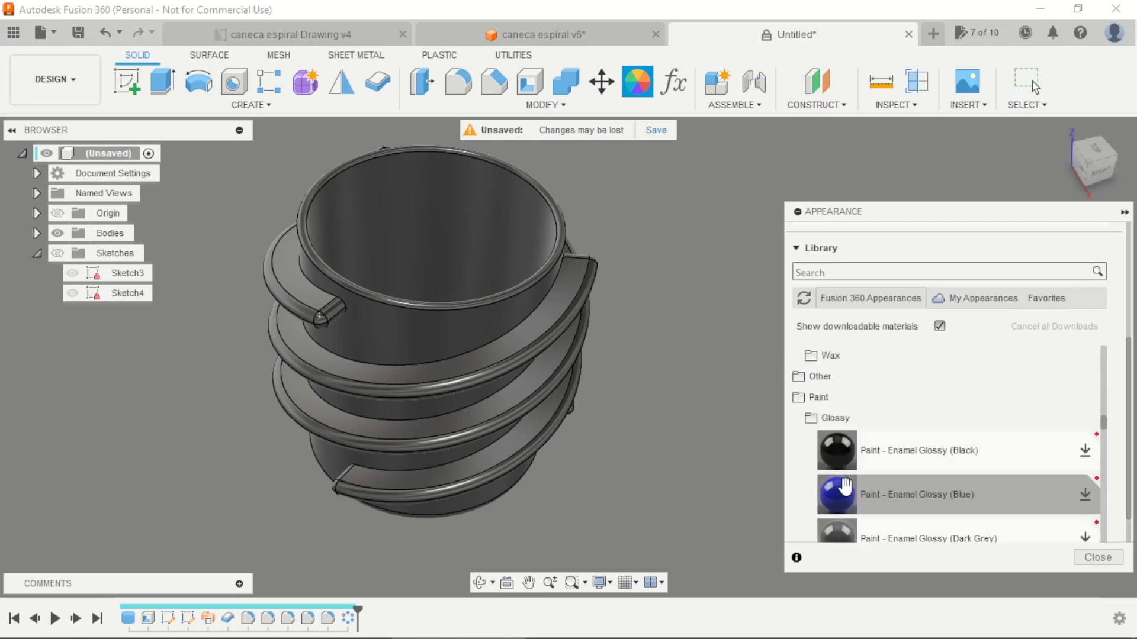
{"action": "mouse_move", "coordinate": [836, 494]}
{"action": "left_mouse_down"}
{"action": "mouse_move", "coordinate": [662, 425]}
{"action": "mouse_move", "coordinate": [518, 400]}
{"action": "mouse_move", "coordinate": [472, 290]}
{"action": "mouse_move", "coordinate": [468, 314]}
{"action": "left_mouse_up"}
{"action": "scroll", "coordinate": [840, 495], "scroll_direction": "down", "scroll_amount": 3}
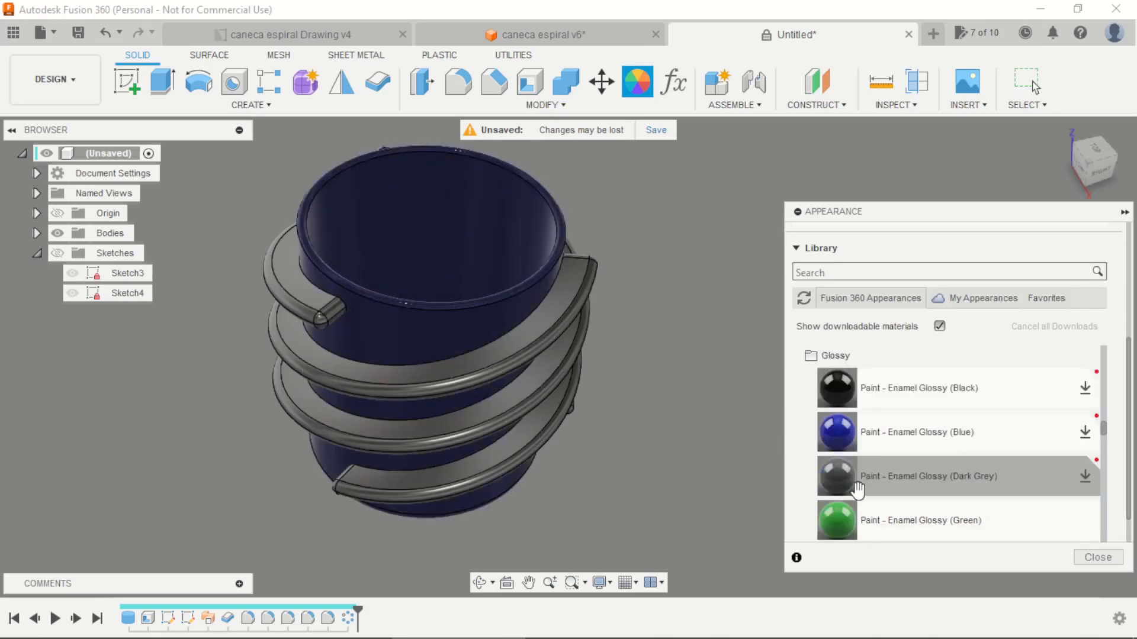
Apply the Paint - Enamel Glossy appearances in Green, Red and White to the three spiral bands, one colour per band
{"action": "left_click_drag", "start_coordinate": [845, 519], "coordinate": [311, 307]}
{"action": "scroll", "coordinate": [837, 496], "scroll_direction": "down", "scroll_amount": 5}
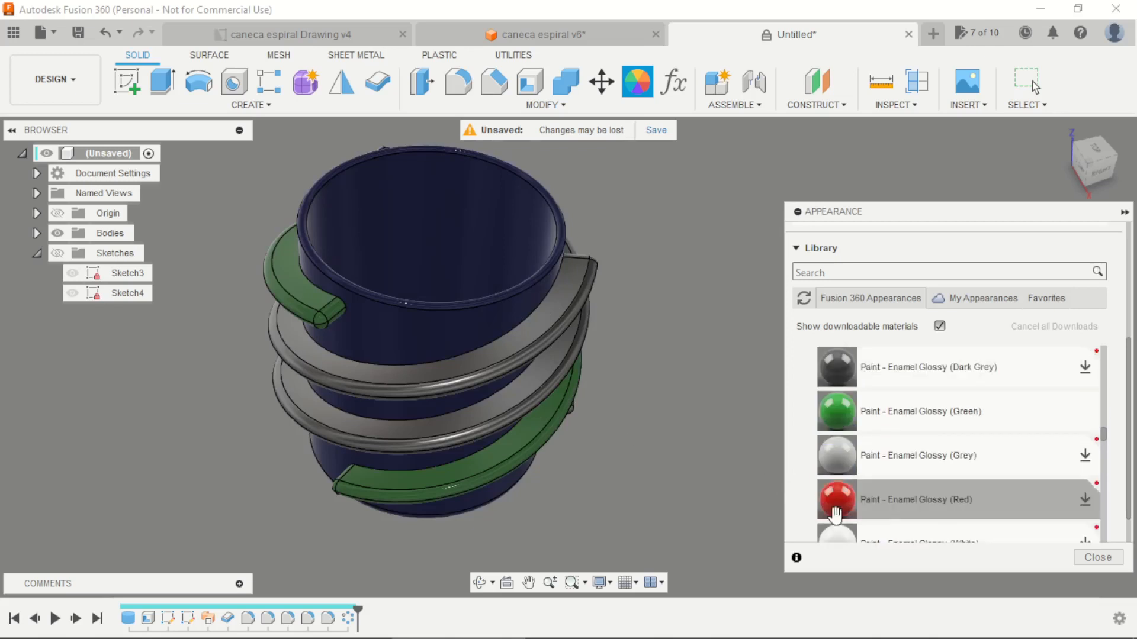
{"action": "left_click_drag", "start_coordinate": [838, 424], "coordinate": [501, 349]}
{"action": "left_click_drag", "start_coordinate": [852, 368], "coordinate": [536, 378]}
Edit the design's Paint - Enamel Glossy (Blue) appearance to a brighter blue and finish assigning appearances
{"action": "scroll", "coordinate": [867, 445], "scroll_direction": "down", "scroll_amount": 5}
{"action": "scroll", "coordinate": [867, 446], "scroll_direction": "down", "scroll_amount": 3}
{"action": "scroll", "coordinate": [855, 434], "scroll_direction": "up", "scroll_amount": 5}
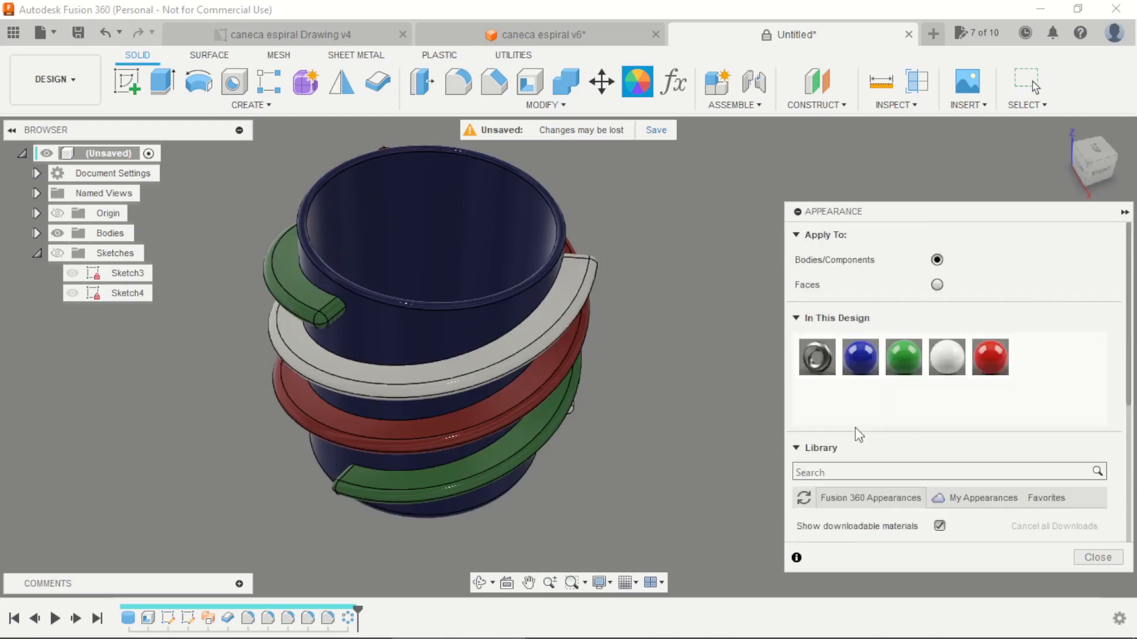
{"action": "double_click", "coordinate": [859, 357]}
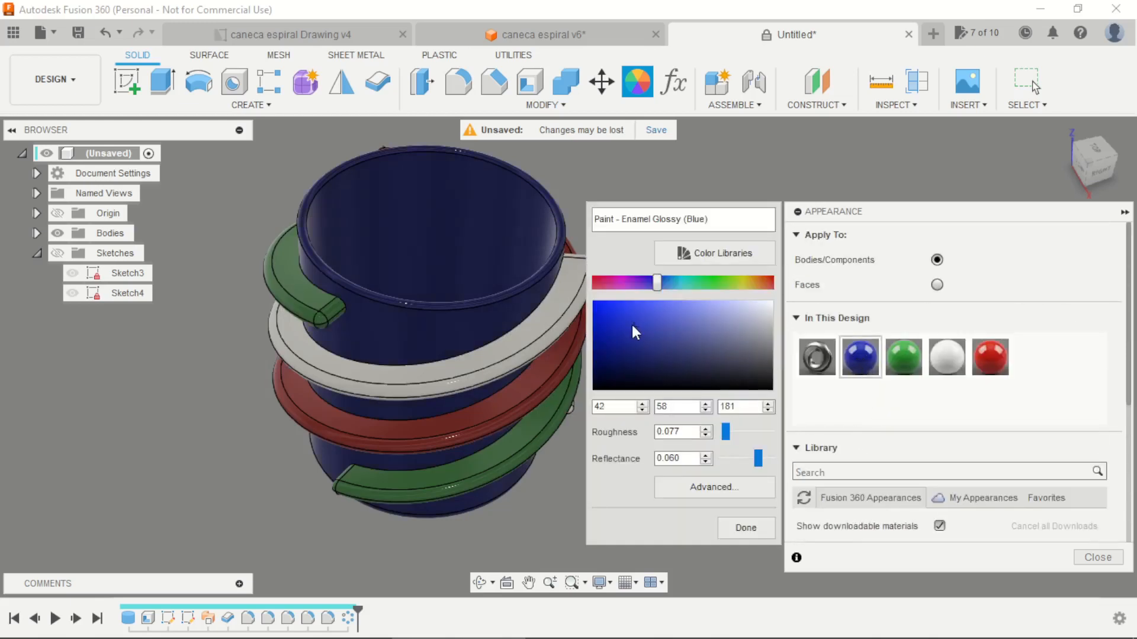
{"action": "left_click", "coordinate": [745, 528]}
{"action": "left_click", "coordinate": [1097, 557]}
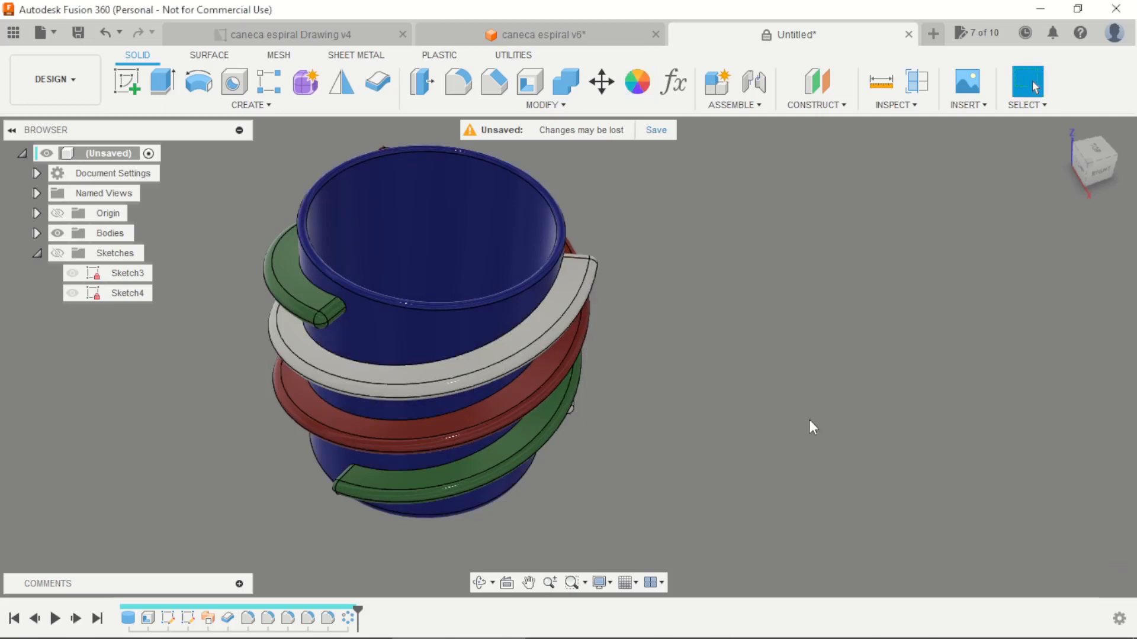
{"action": "mouse_move", "coordinate": [809, 420]}
{"action": "middle_mouse_down", "text": "shift"}
{"action": "mouse_move", "coordinate": [726, 453]}
{"action": "mouse_move", "coordinate": [598, 335]}
{"action": "mouse_move", "coordinate": [685, 484]}
{"action": "mouse_move", "coordinate": [657, 459]}
{"action": "mouse_move", "coordinate": [710, 431]}
{"action": "mouse_move", "coordinate": [726, 459]}
{"action": "middle_mouse_up", "text": "shift"}
{"action": "middle_click_drag", "start_coordinate": [379, 434], "coordinate": [745, 436], "text": "shift"}
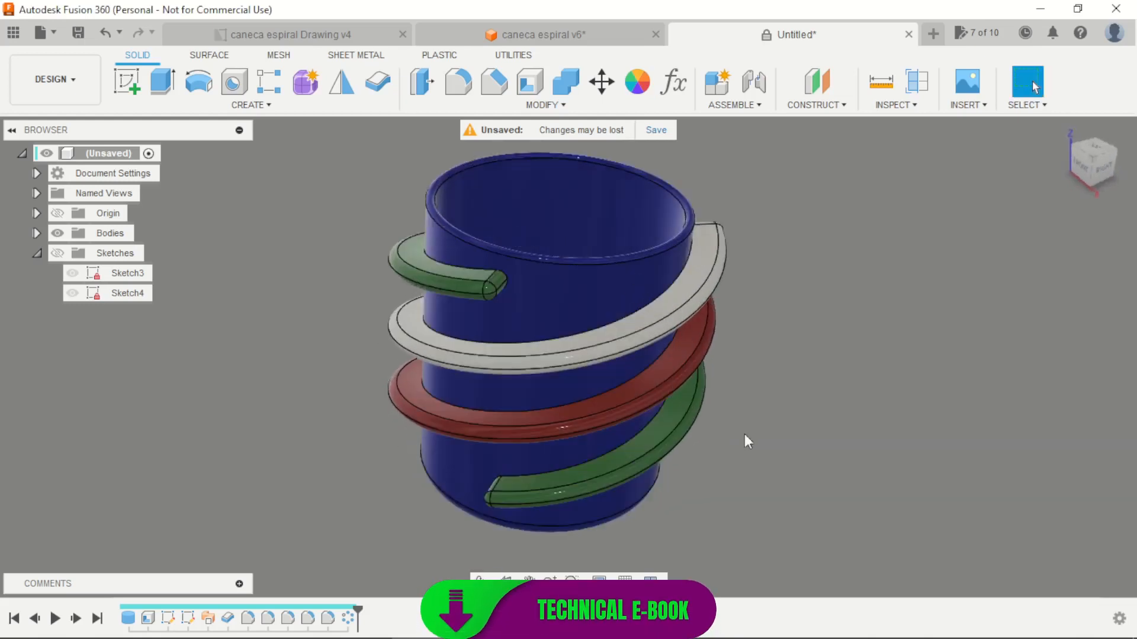
{"action": "middle_click_drag", "start_coordinate": [803, 332], "coordinate": [805, 329], "text": "shift"}
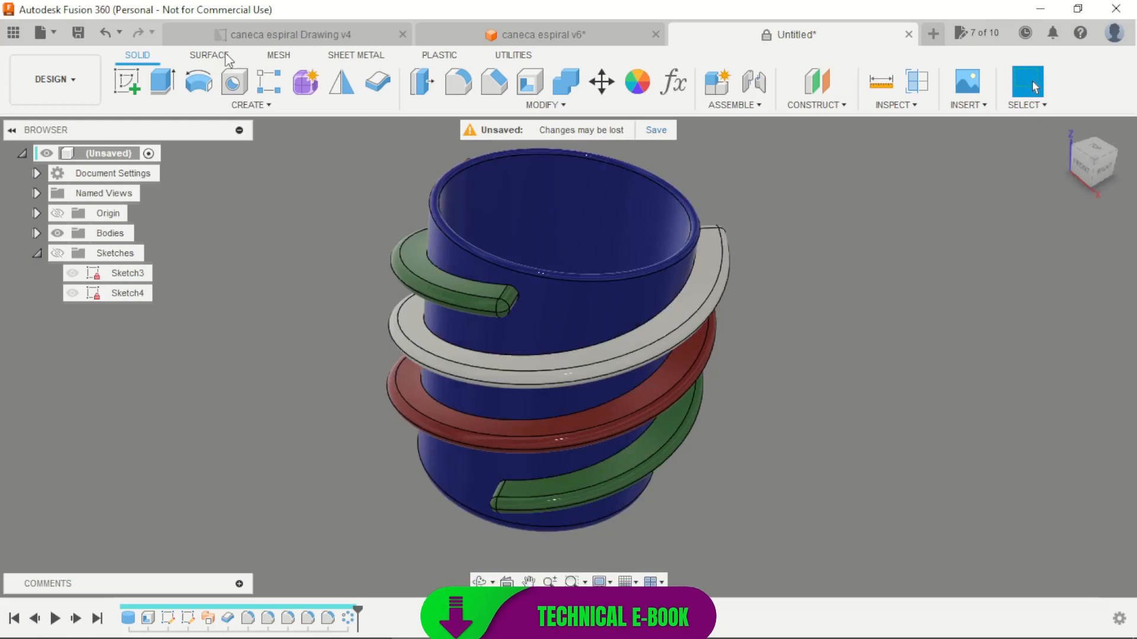
{"action": "left_click", "coordinate": [207, 55]}
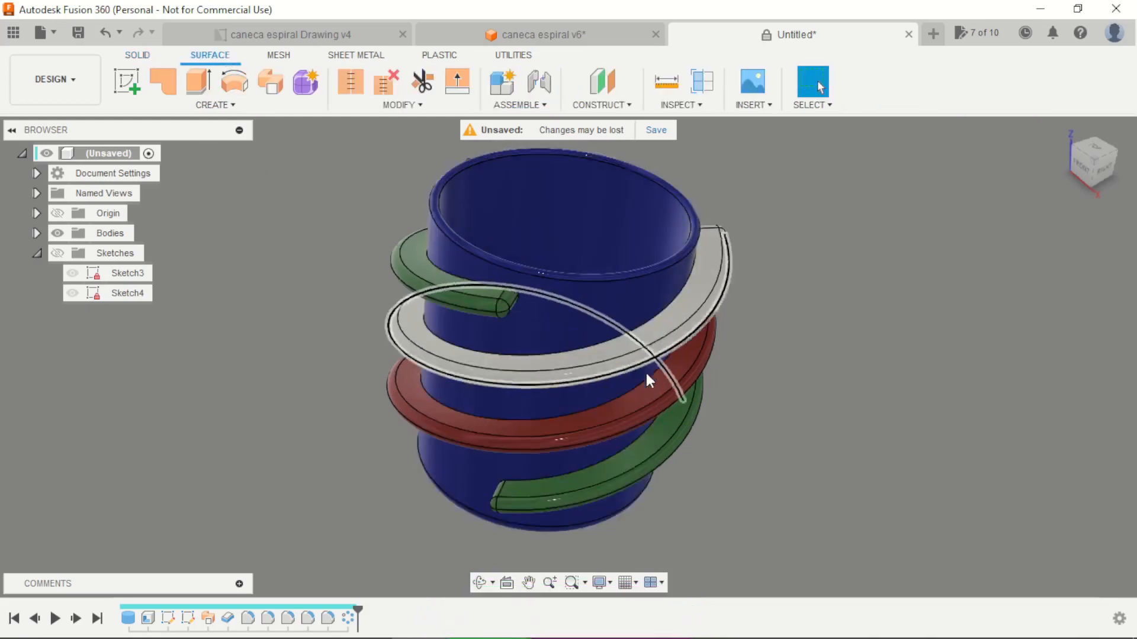
{"action": "middle_click_drag", "start_coordinate": [650, 380], "coordinate": [355, 409], "text": "shift"}
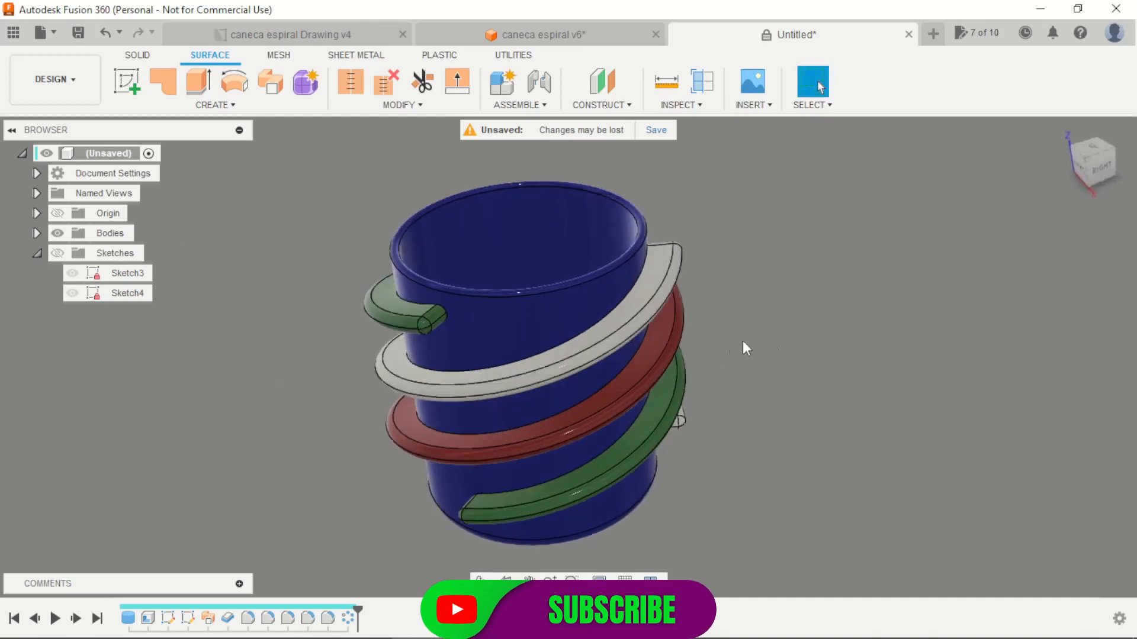
{"action": "scroll", "coordinate": [761, 355], "scroll_direction": "down", "scroll_amount": 1}
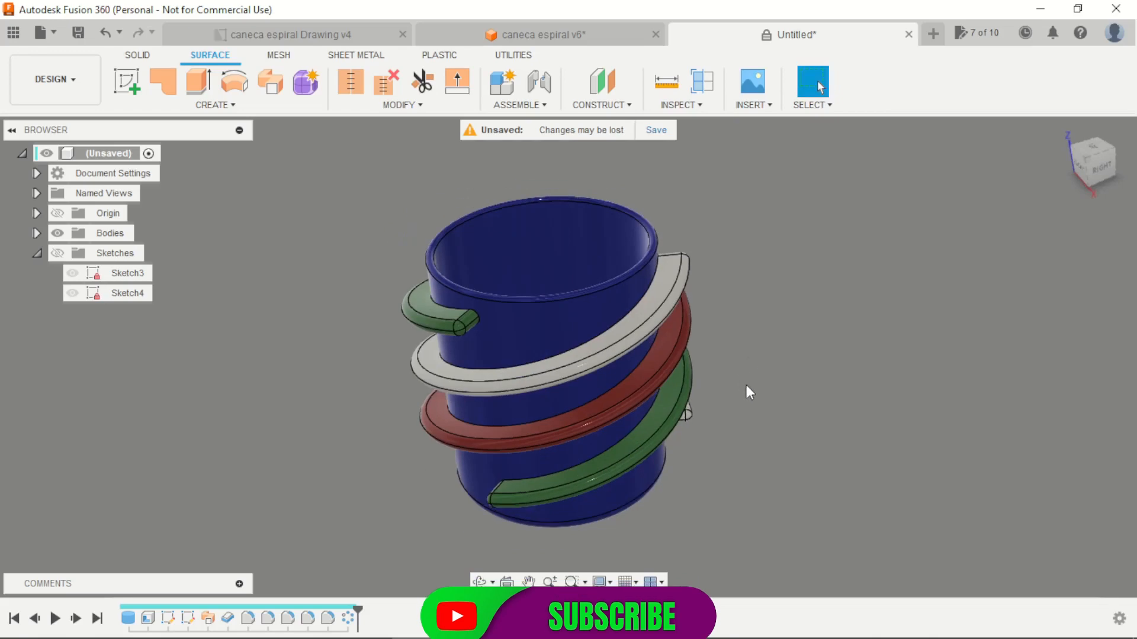